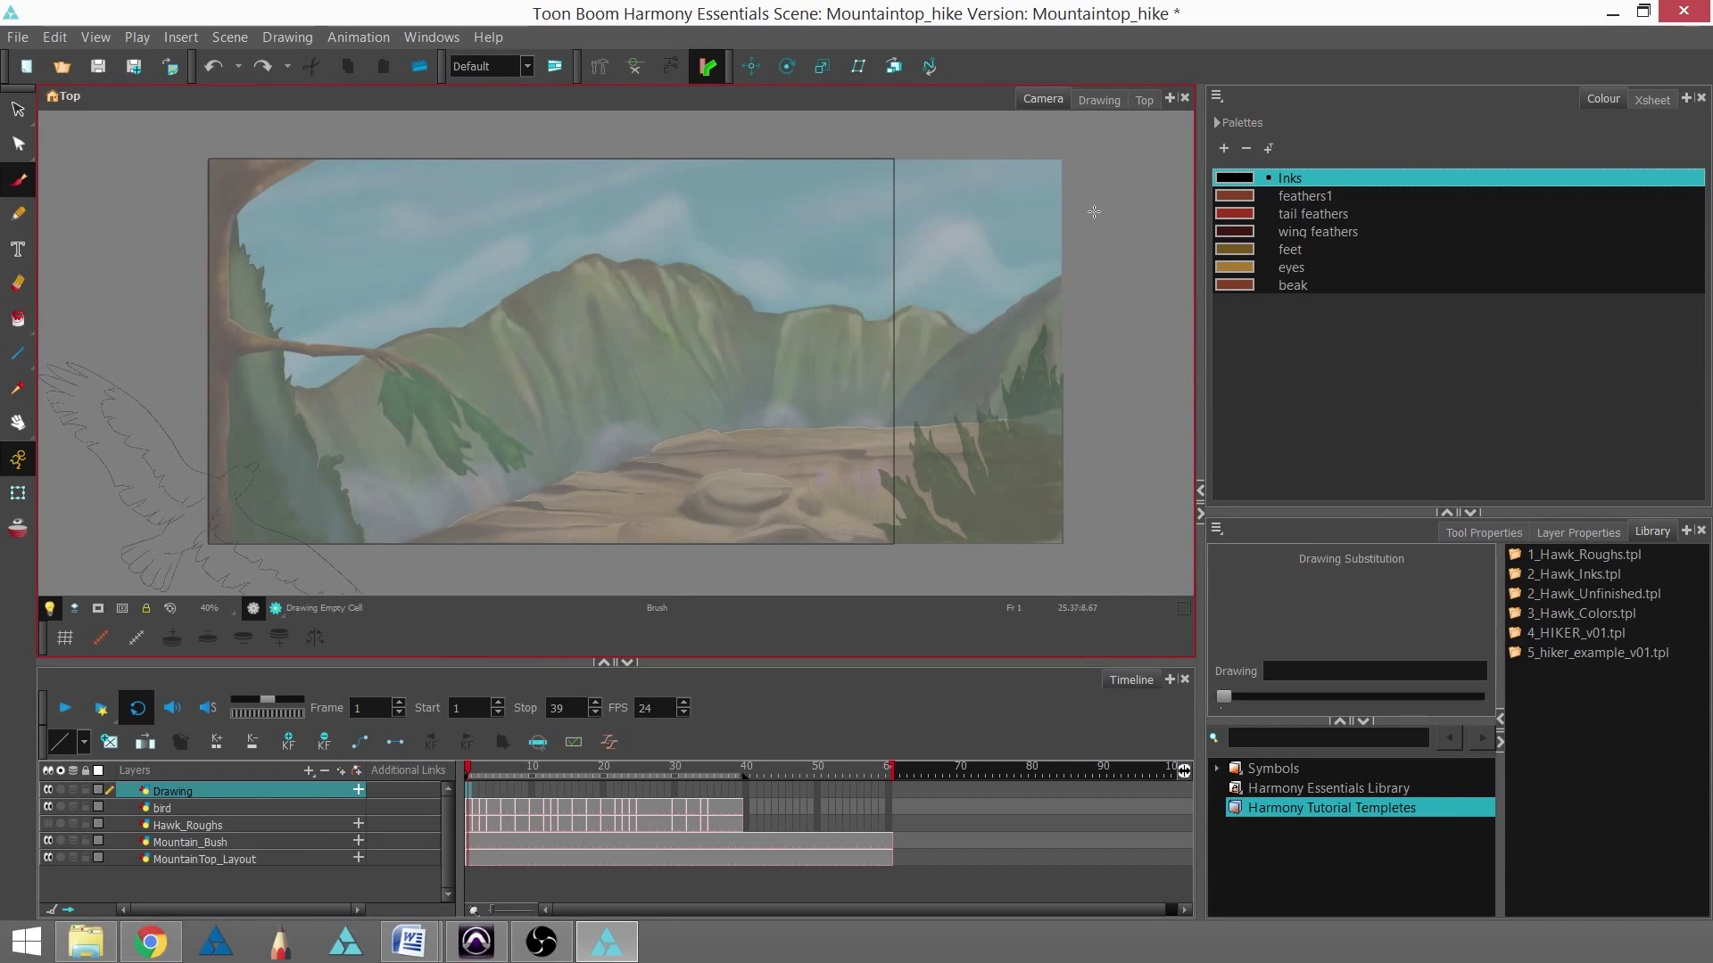
Click through the bird, Mountain_Bush and MountainTop_Layout layers, then play the hawk animation
left_click(201, 808)
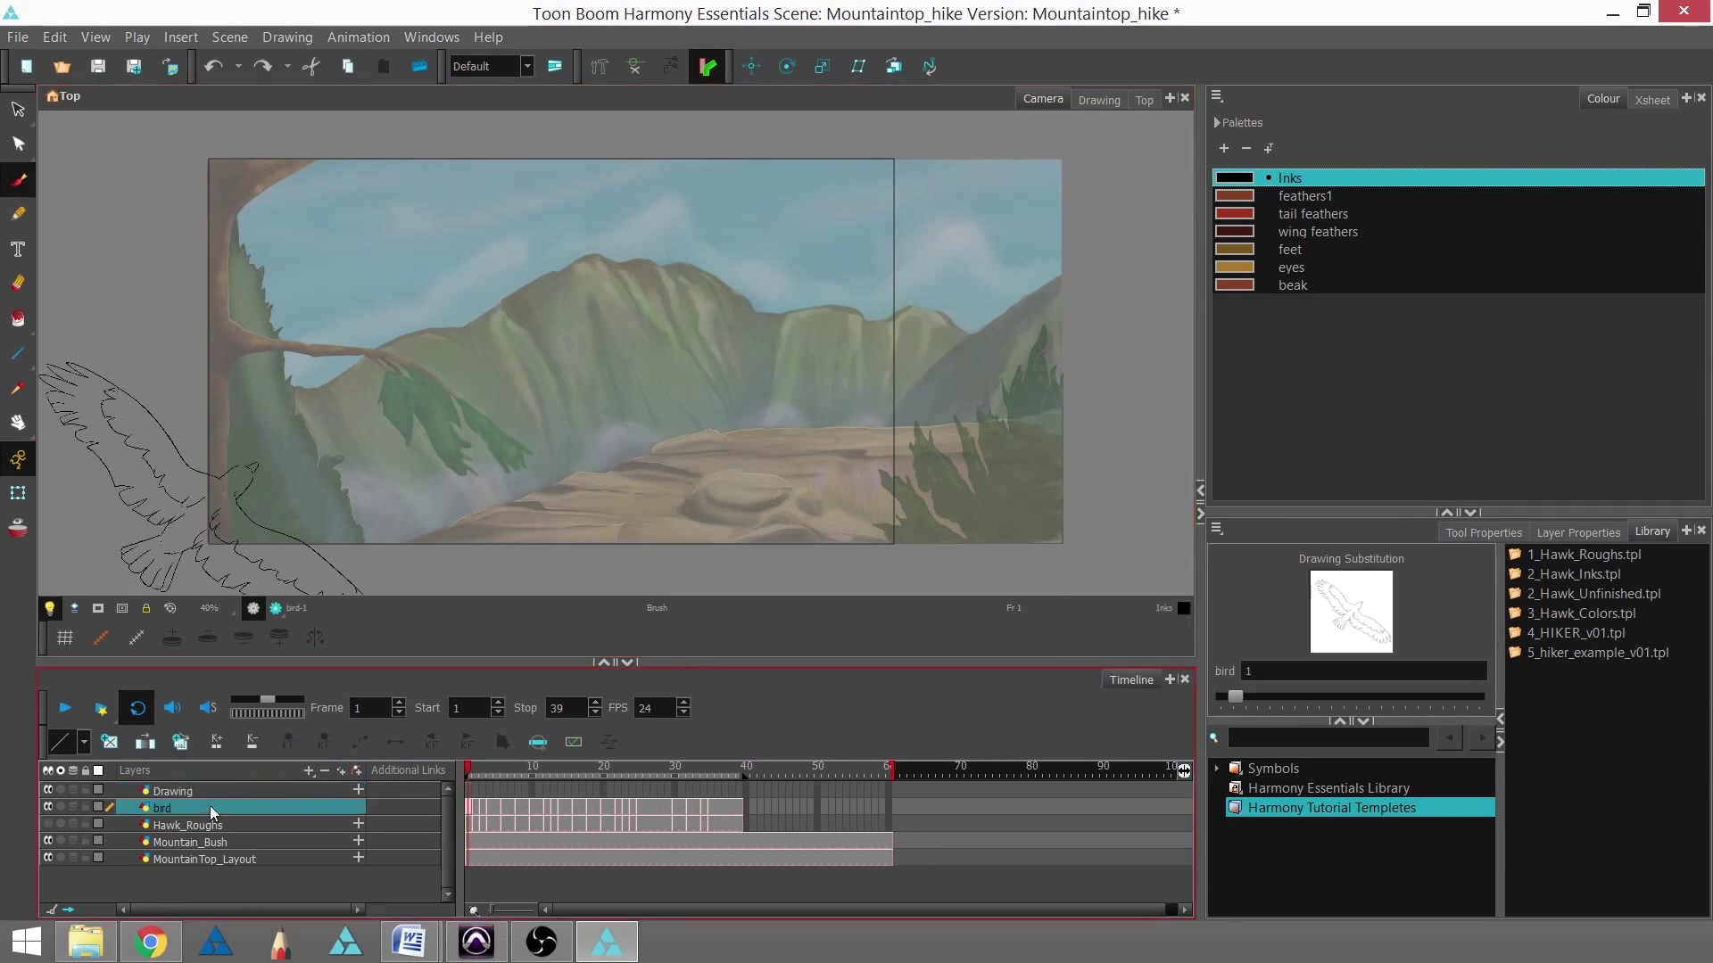
left_click(260, 839)
left_click(255, 858)
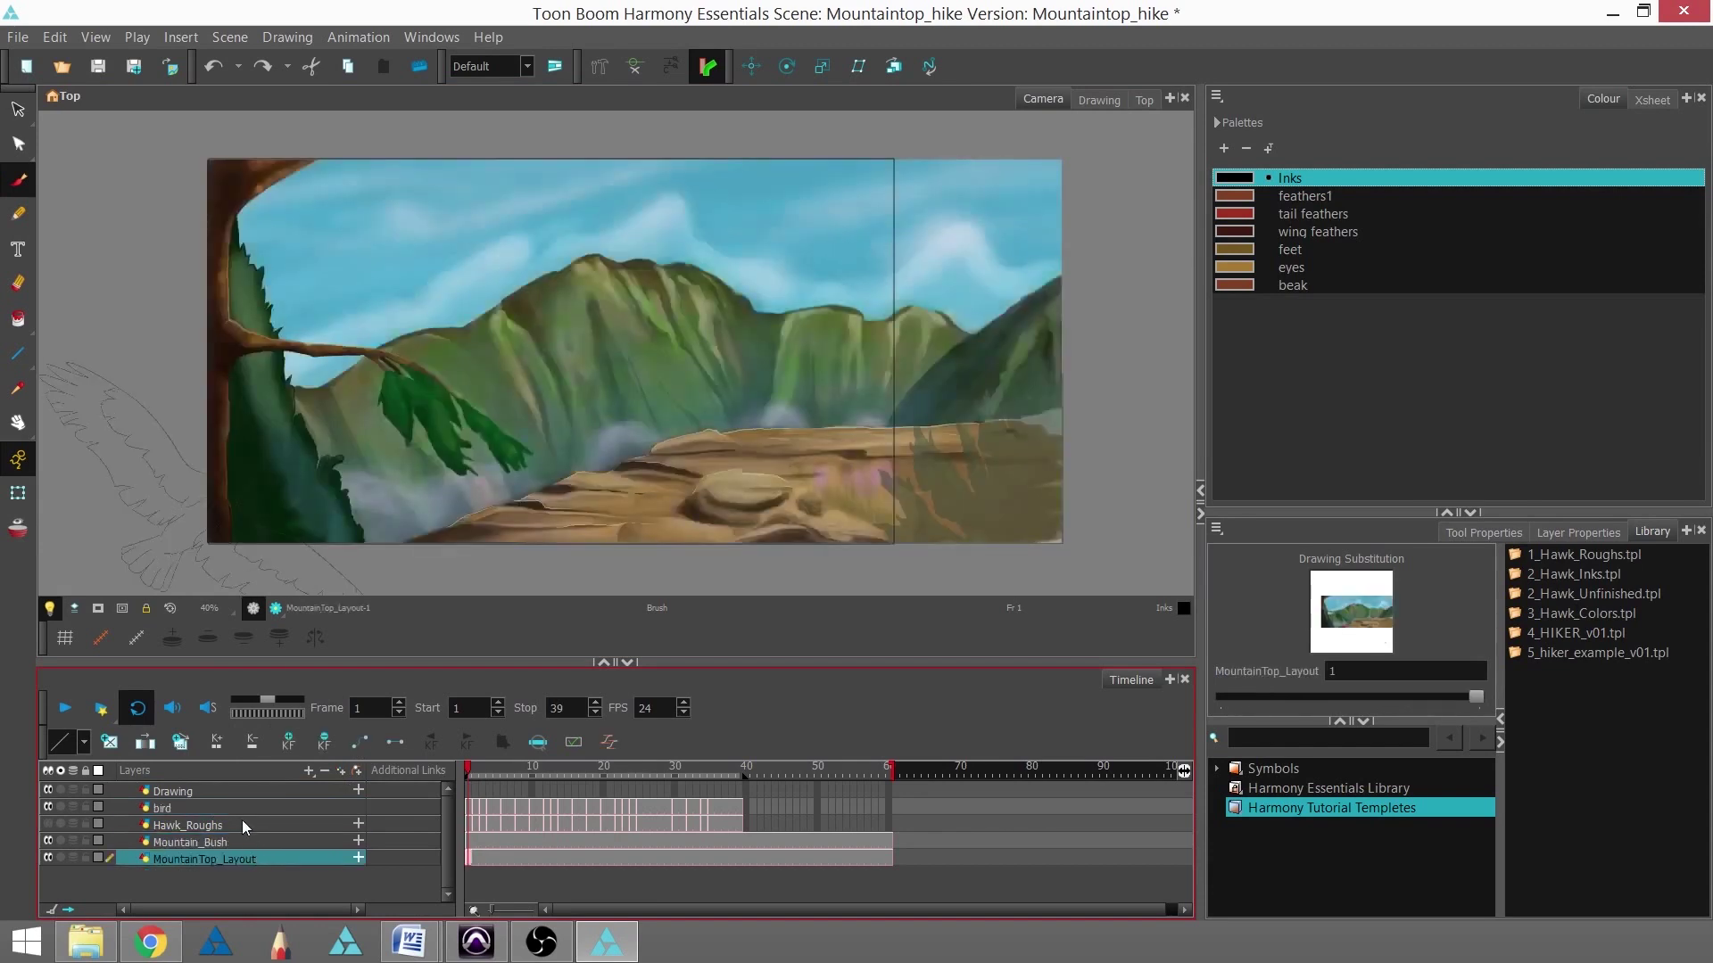
left_click(244, 807)
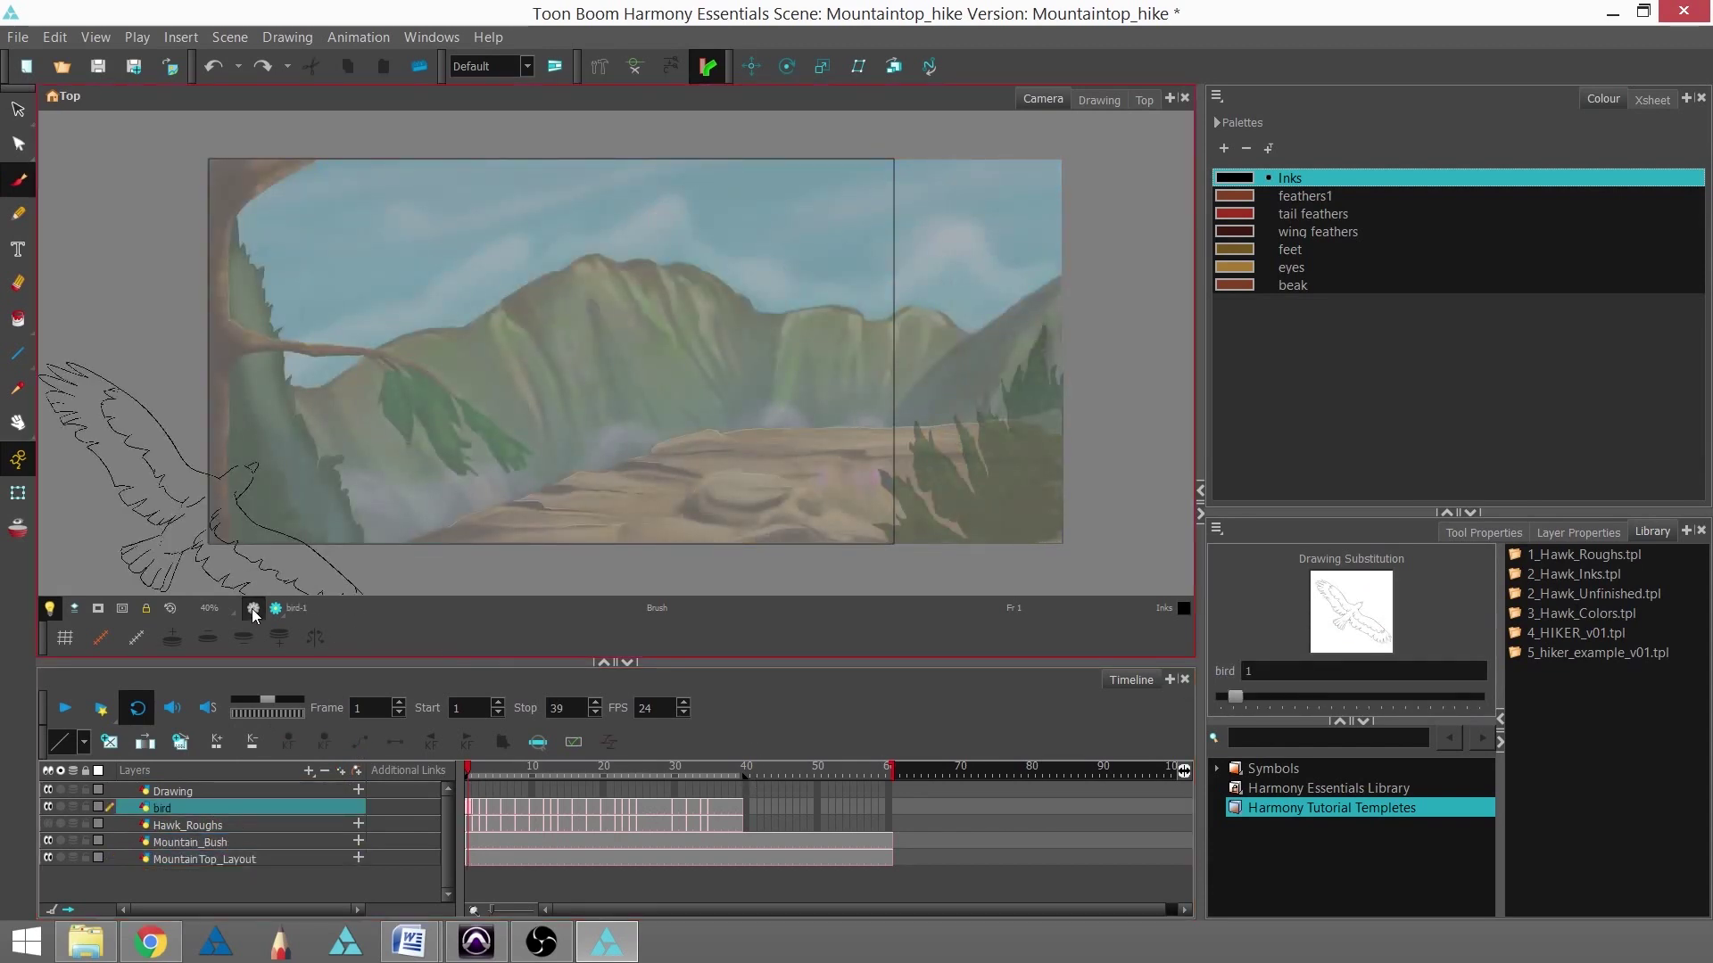
left_click(65, 711)
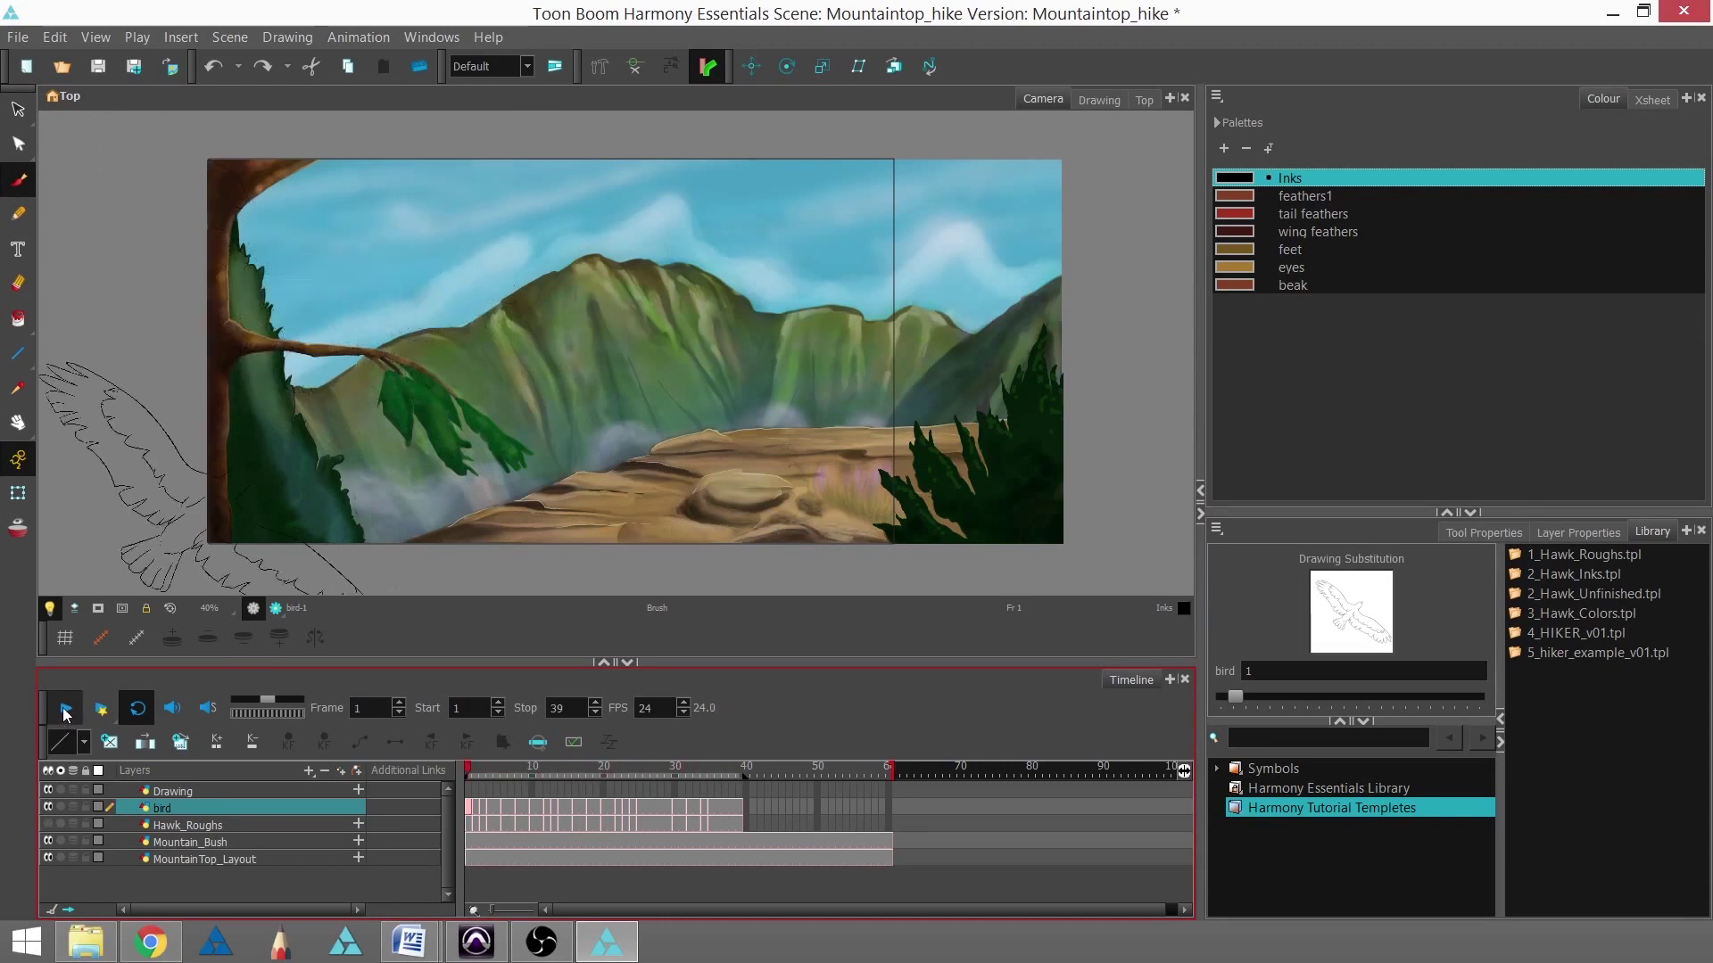
Stop playback at frame 27 and turn on the rendered full-colour preview
left_click(65, 711)
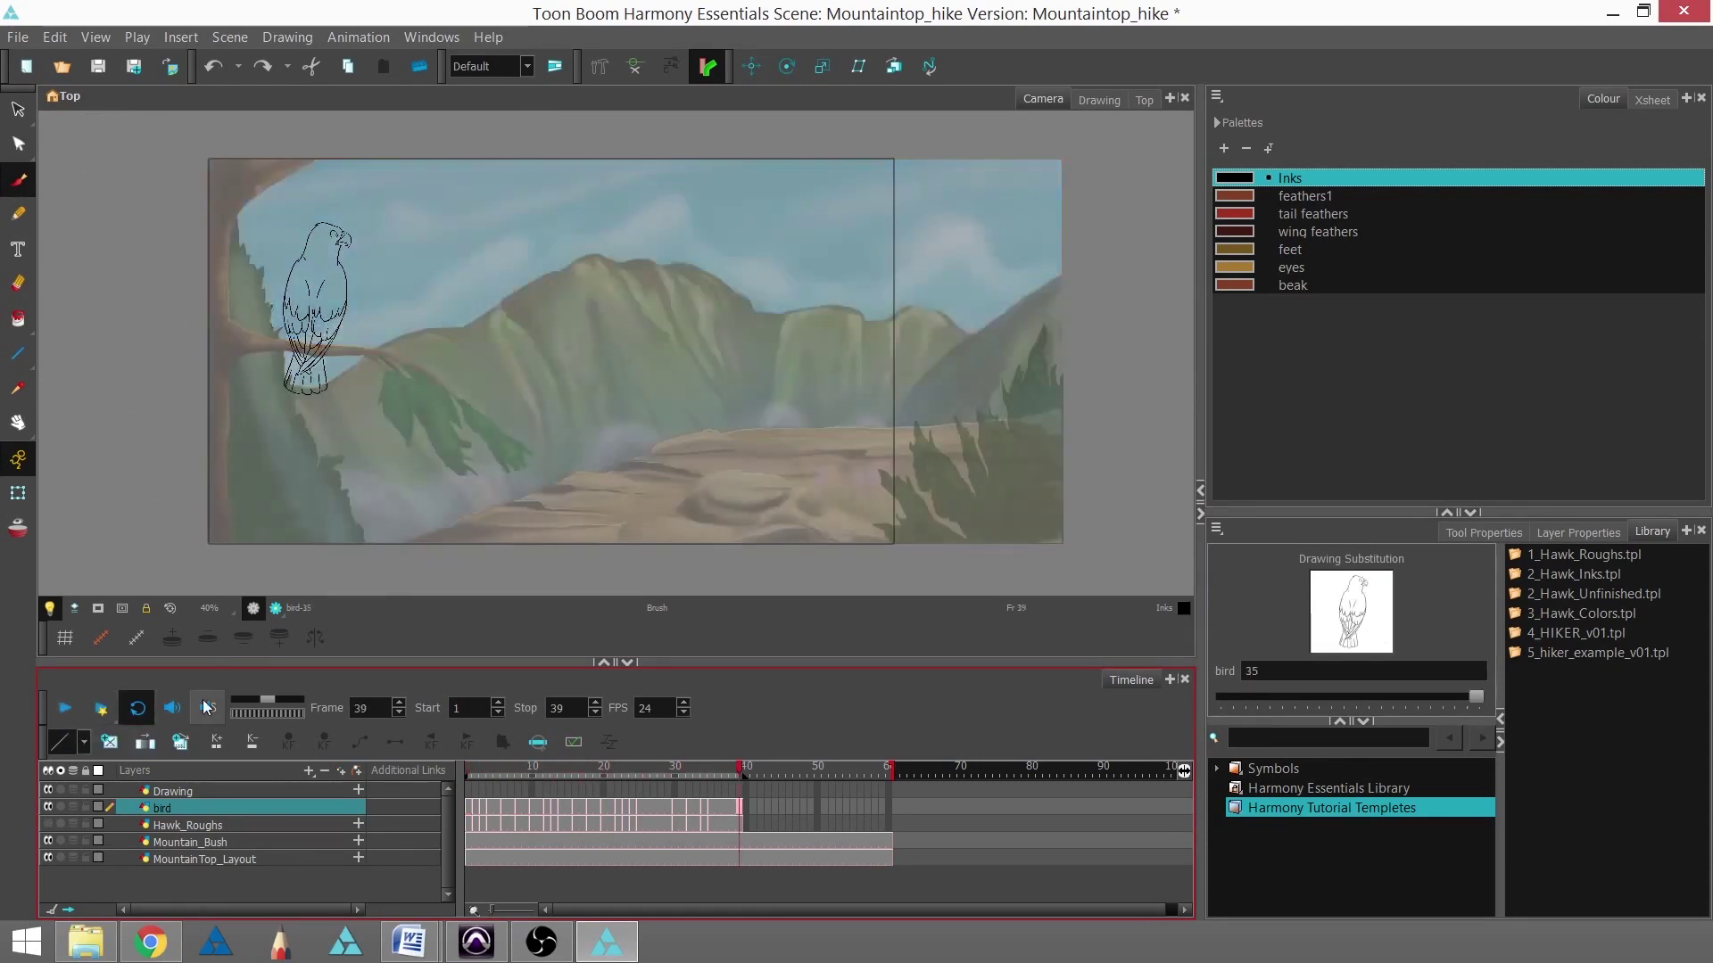
left_click(651, 772)
left_click(276, 611)
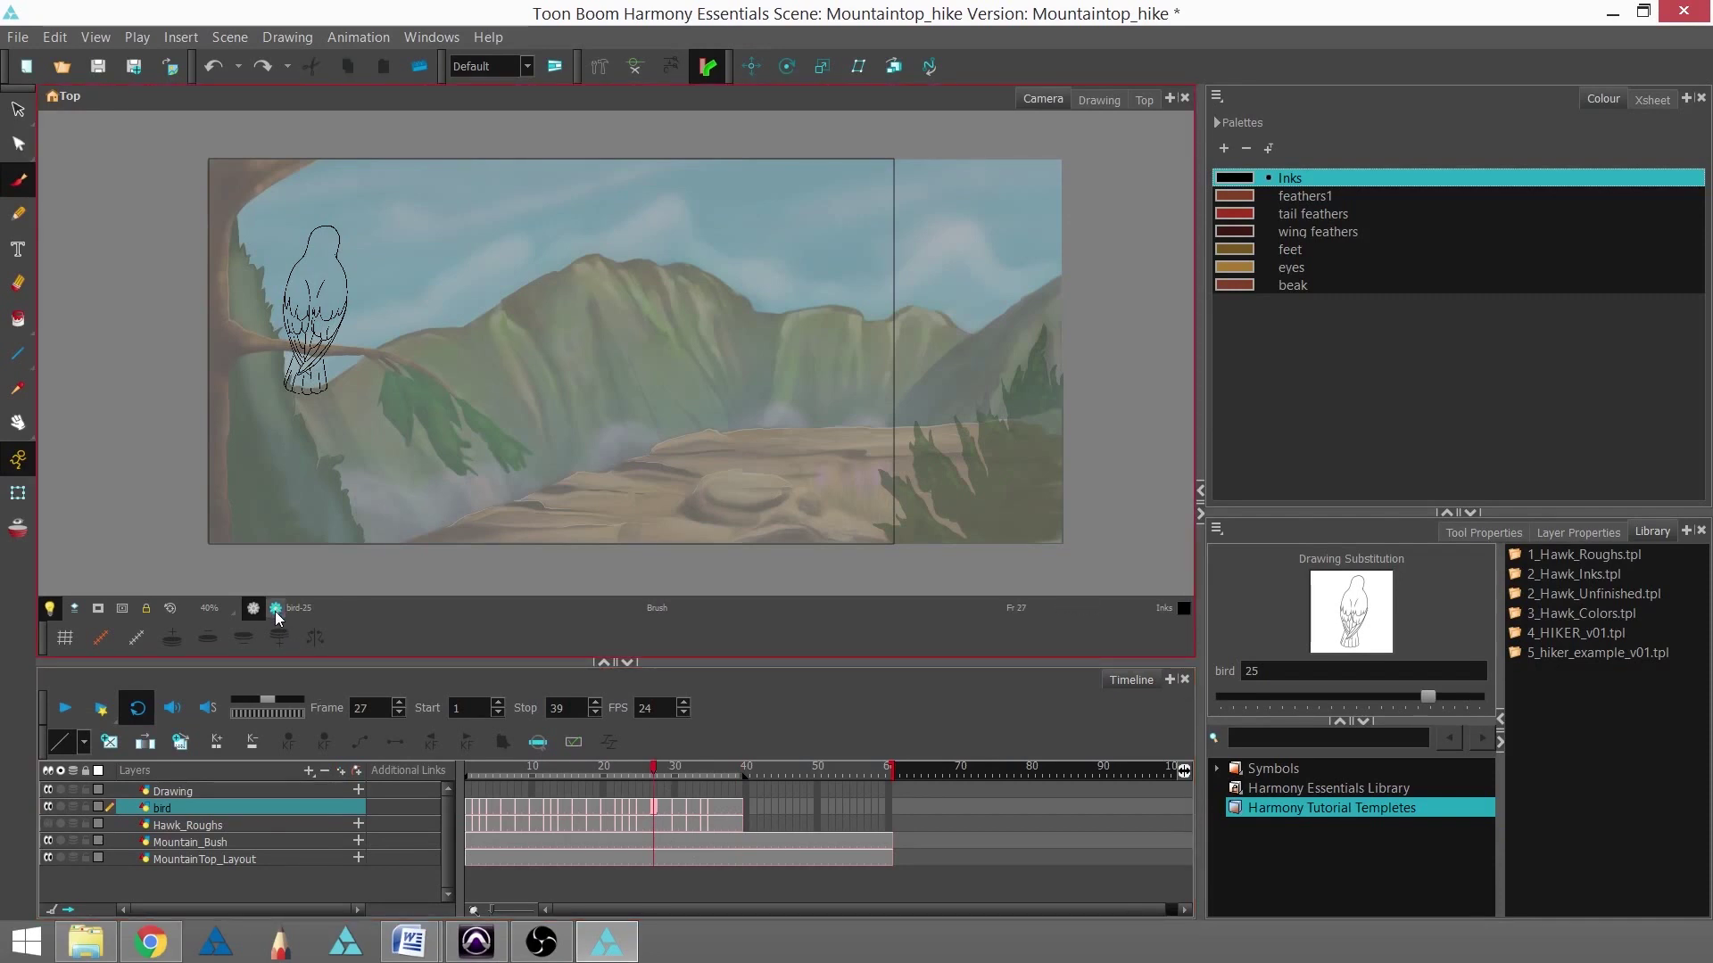
left_click(276, 608)
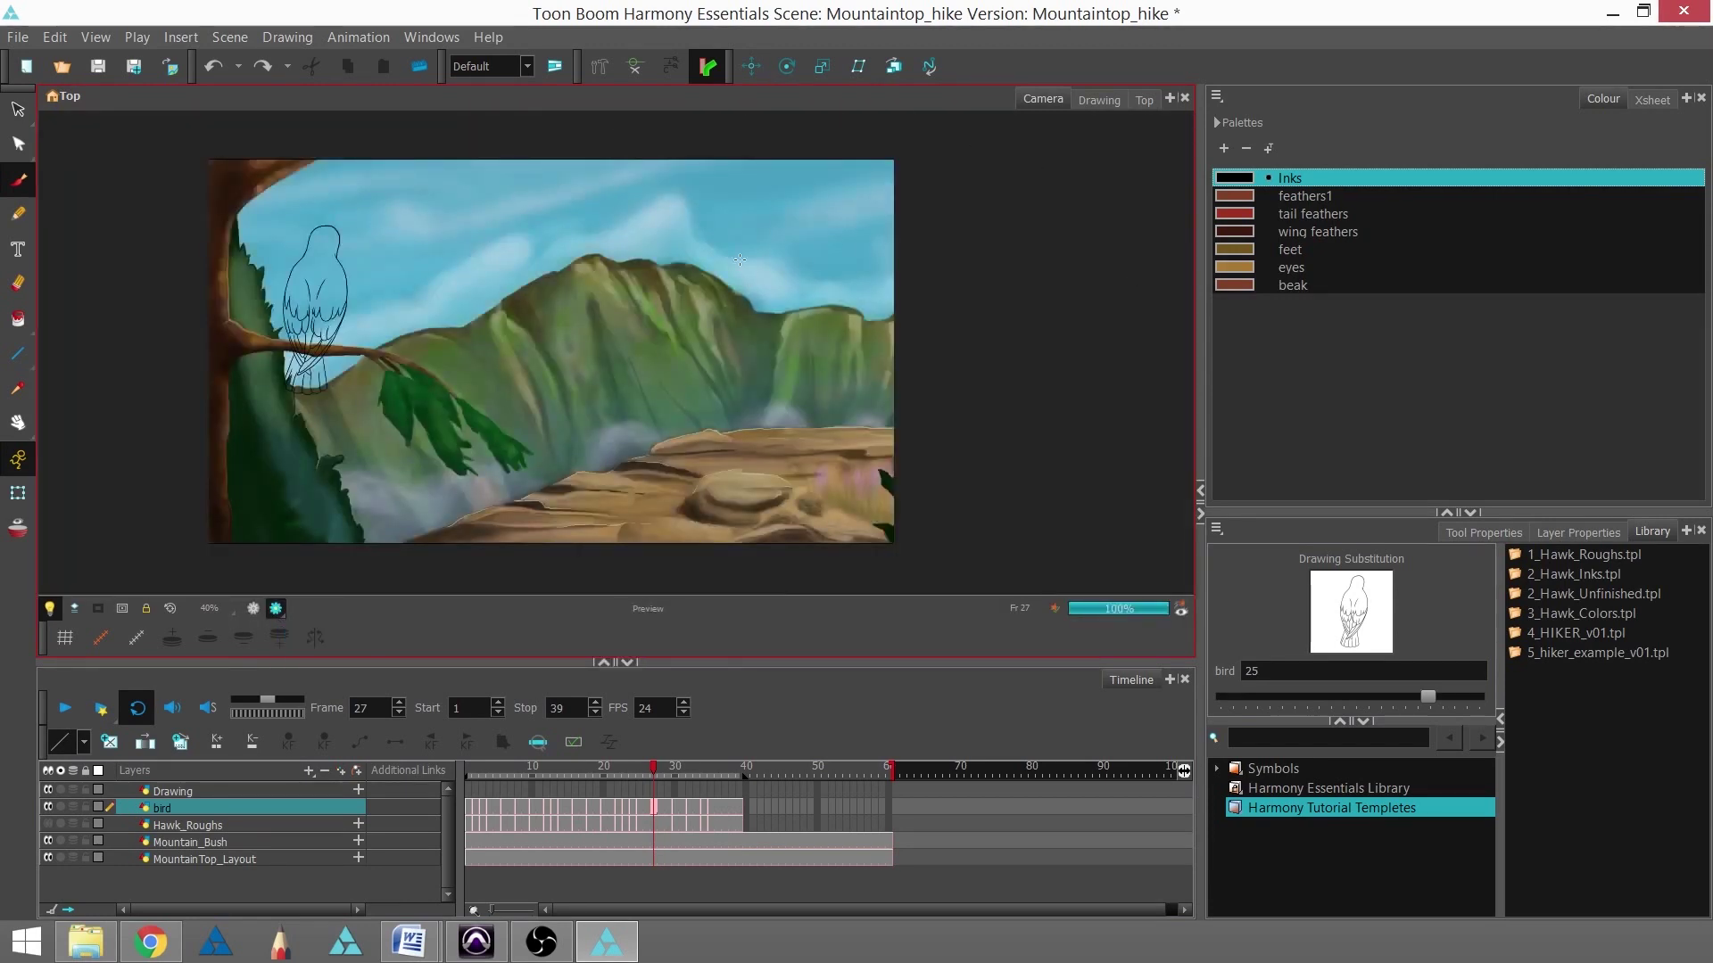
Pan and zoom the Camera view in on the perched bird, then jump to frame 21
key("space")
left_click_drag(396, 266, 458, 306)
scroll(478, 364, "up", 4)
mouse_move(552, 359)
left_mouse_down()
mouse_move(612, 371)
mouse_move(623, 429)
mouse_move(580, 459)
mouse_move(549, 379)
mouse_move(560, 355)
mouse_move(571, 376)
left_mouse_up()
scroll(612, 371, "up", 1)
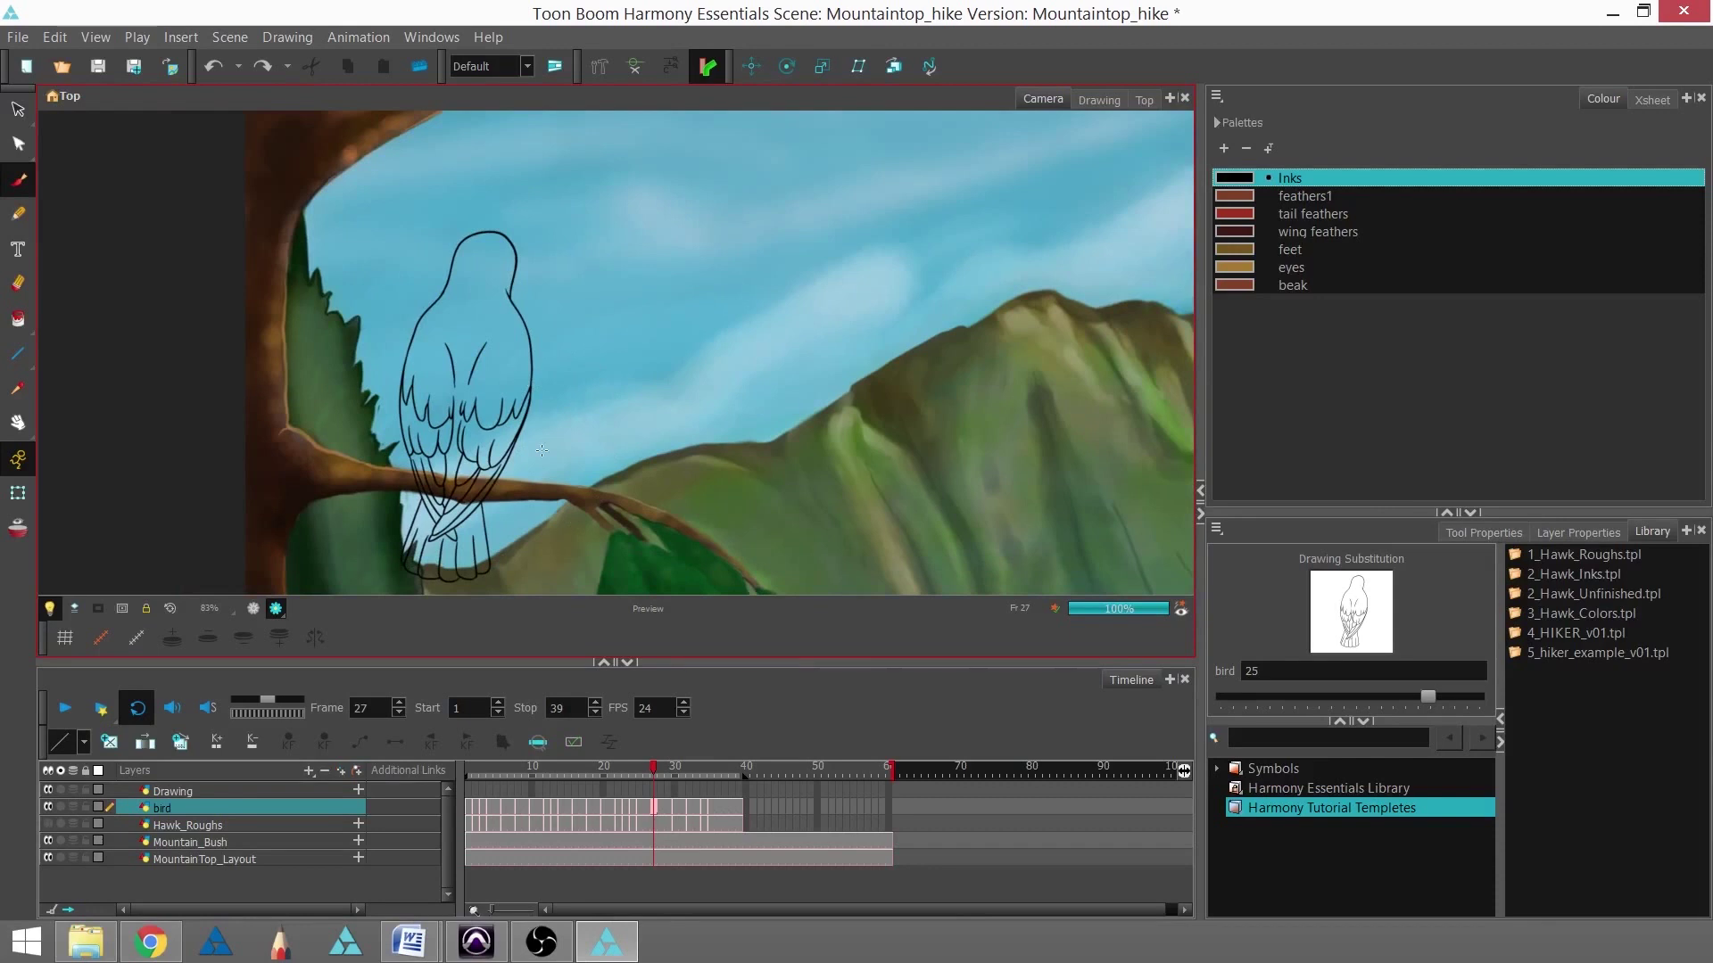
key("space")
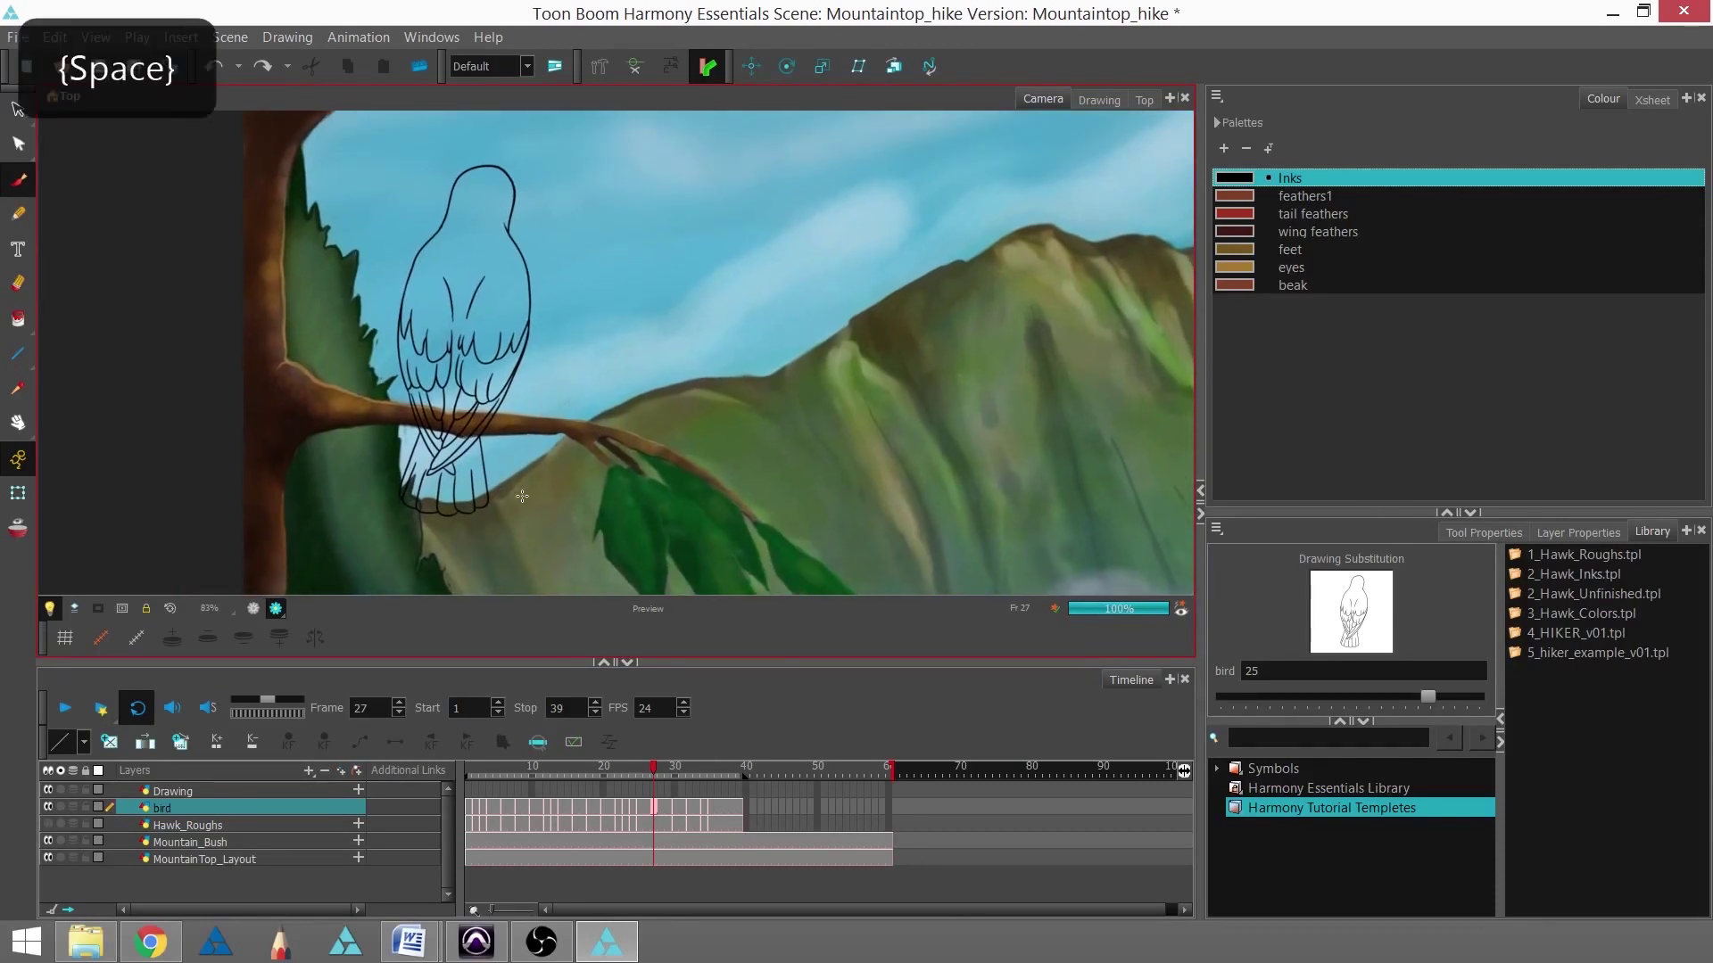
left_click(612, 772)
Move to frame 16 and hide the Mountain_Bush and MountainTop_Layout layers
left_click_drag(612, 772, 577, 773)
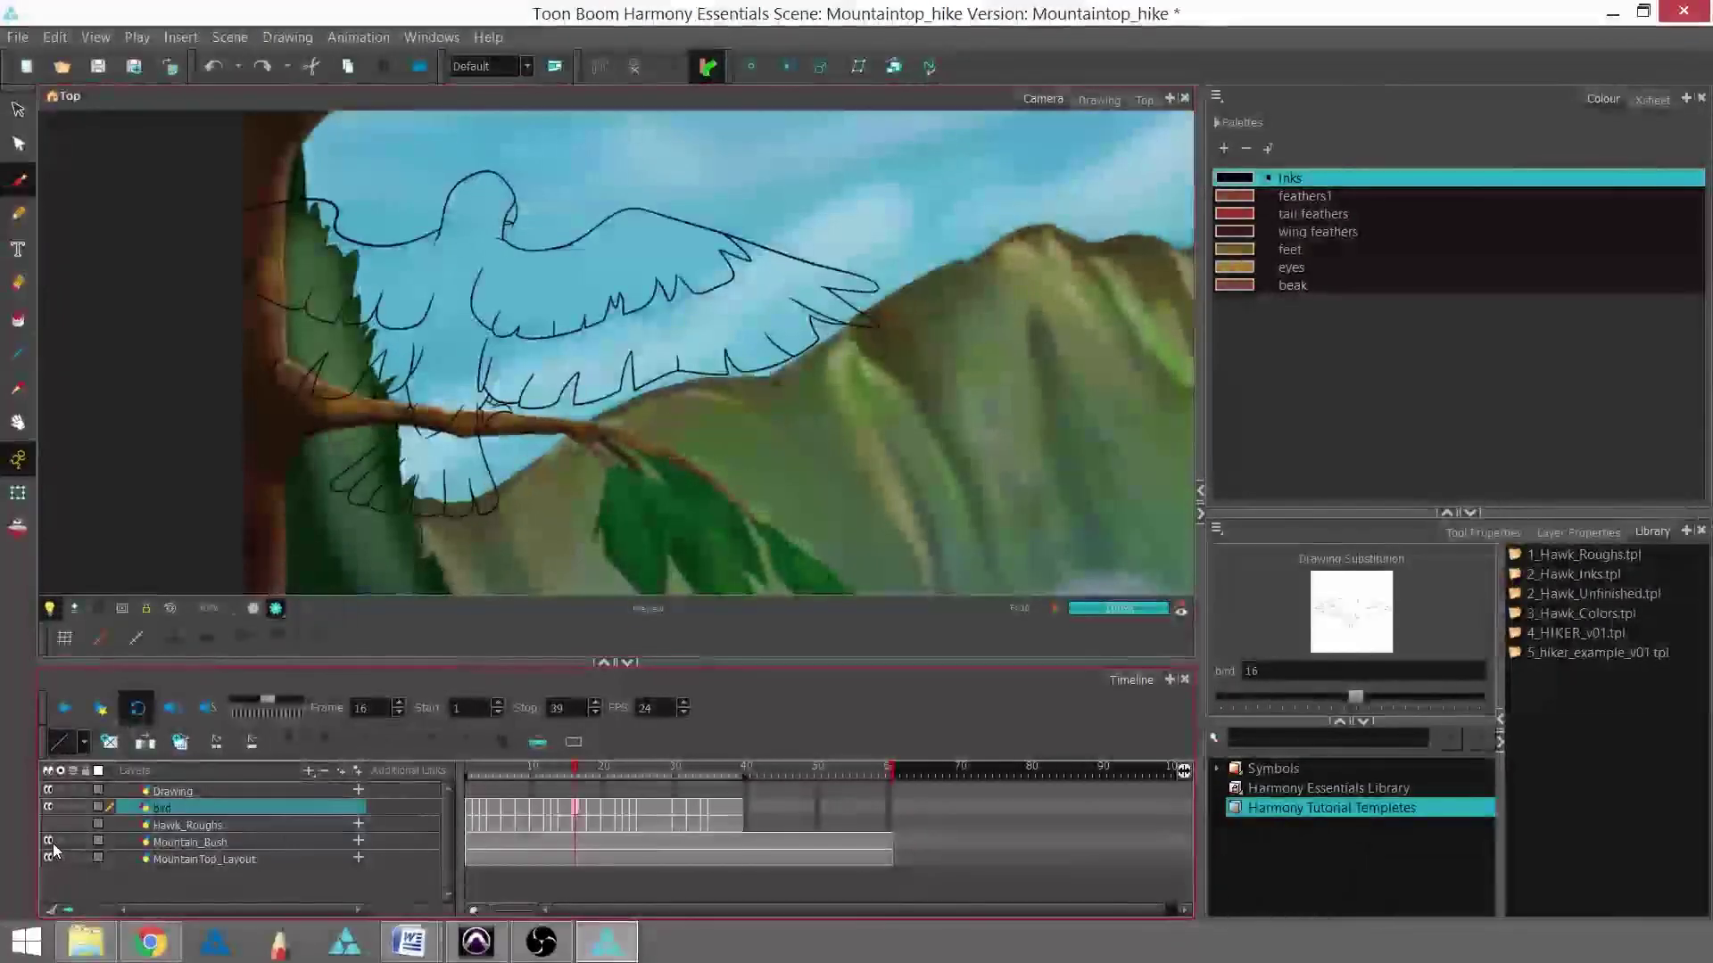
left_click_drag(49, 841, 51, 858)
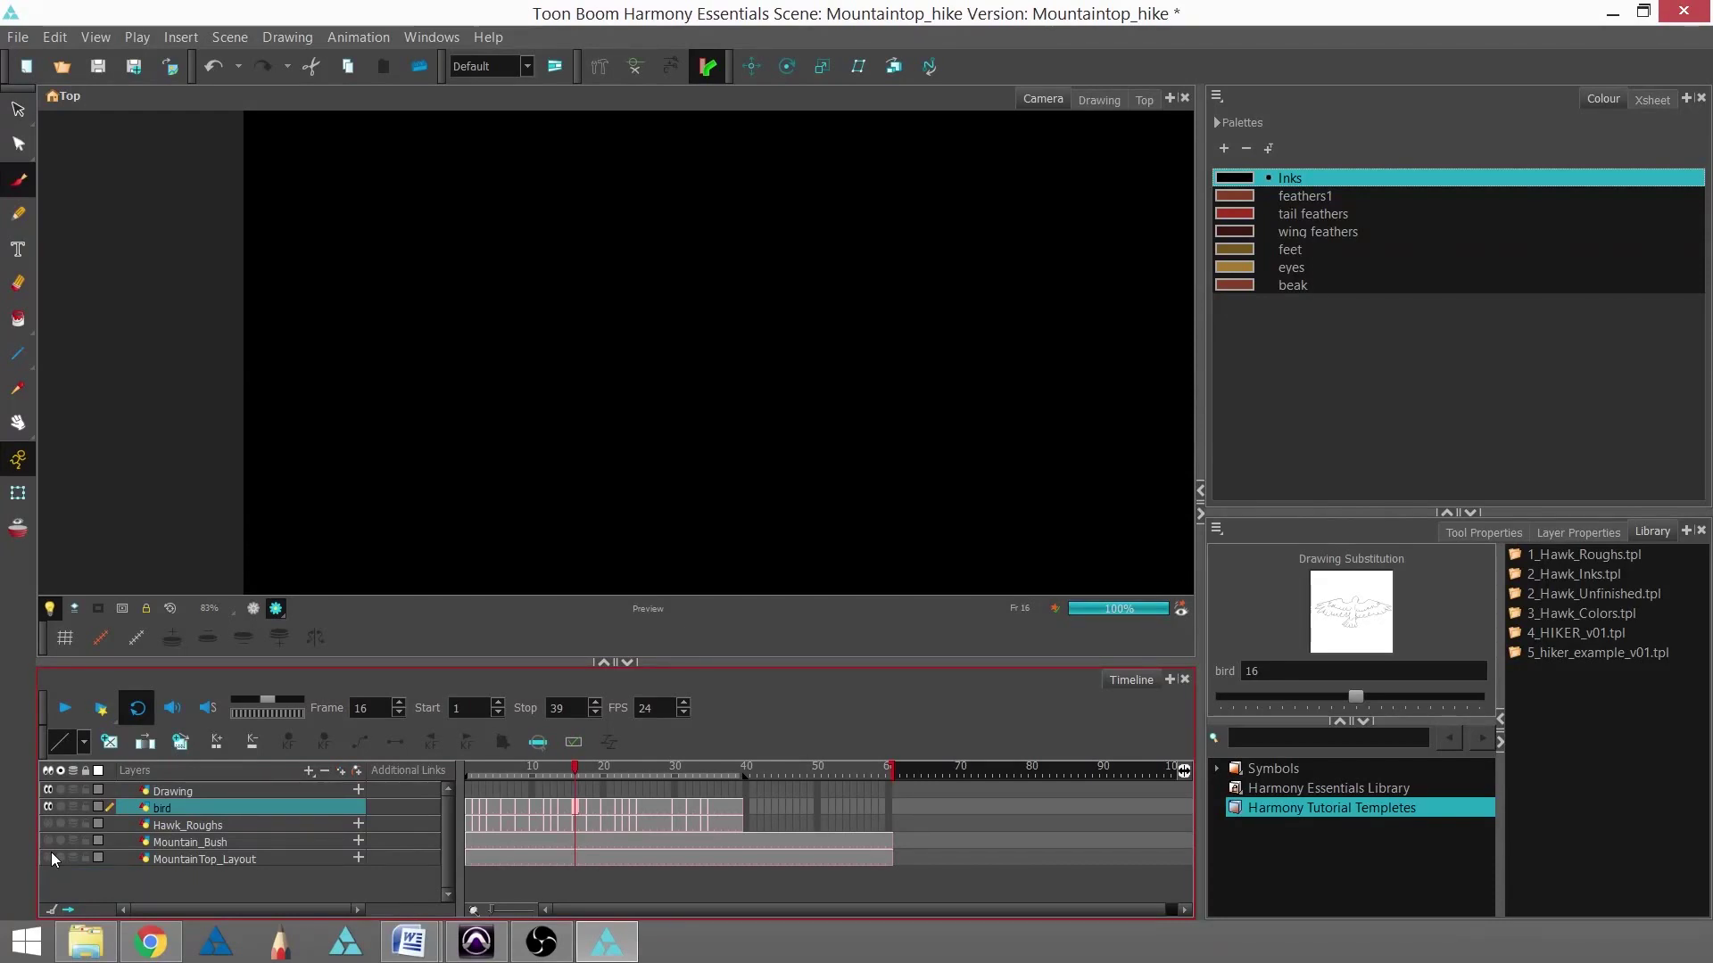
left_click(185, 37)
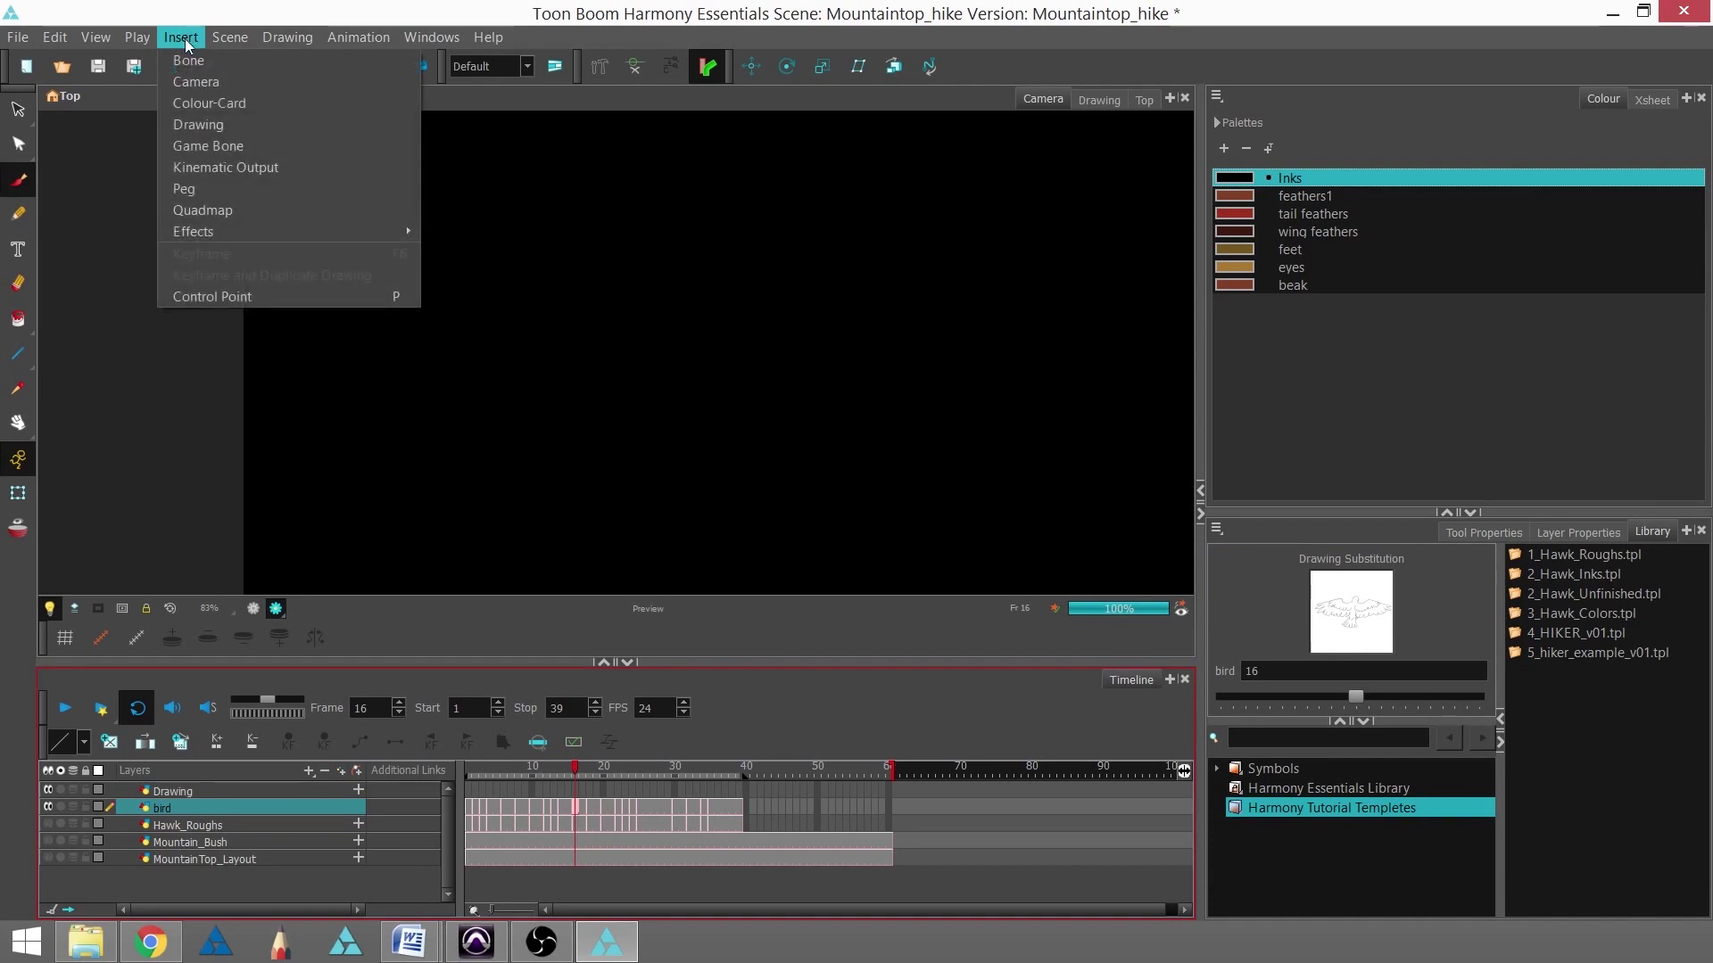
Add a white Colour-Card layer from the Timeline's Add Layer list and show its properties
left_click(149, 387)
left_click(309, 769)
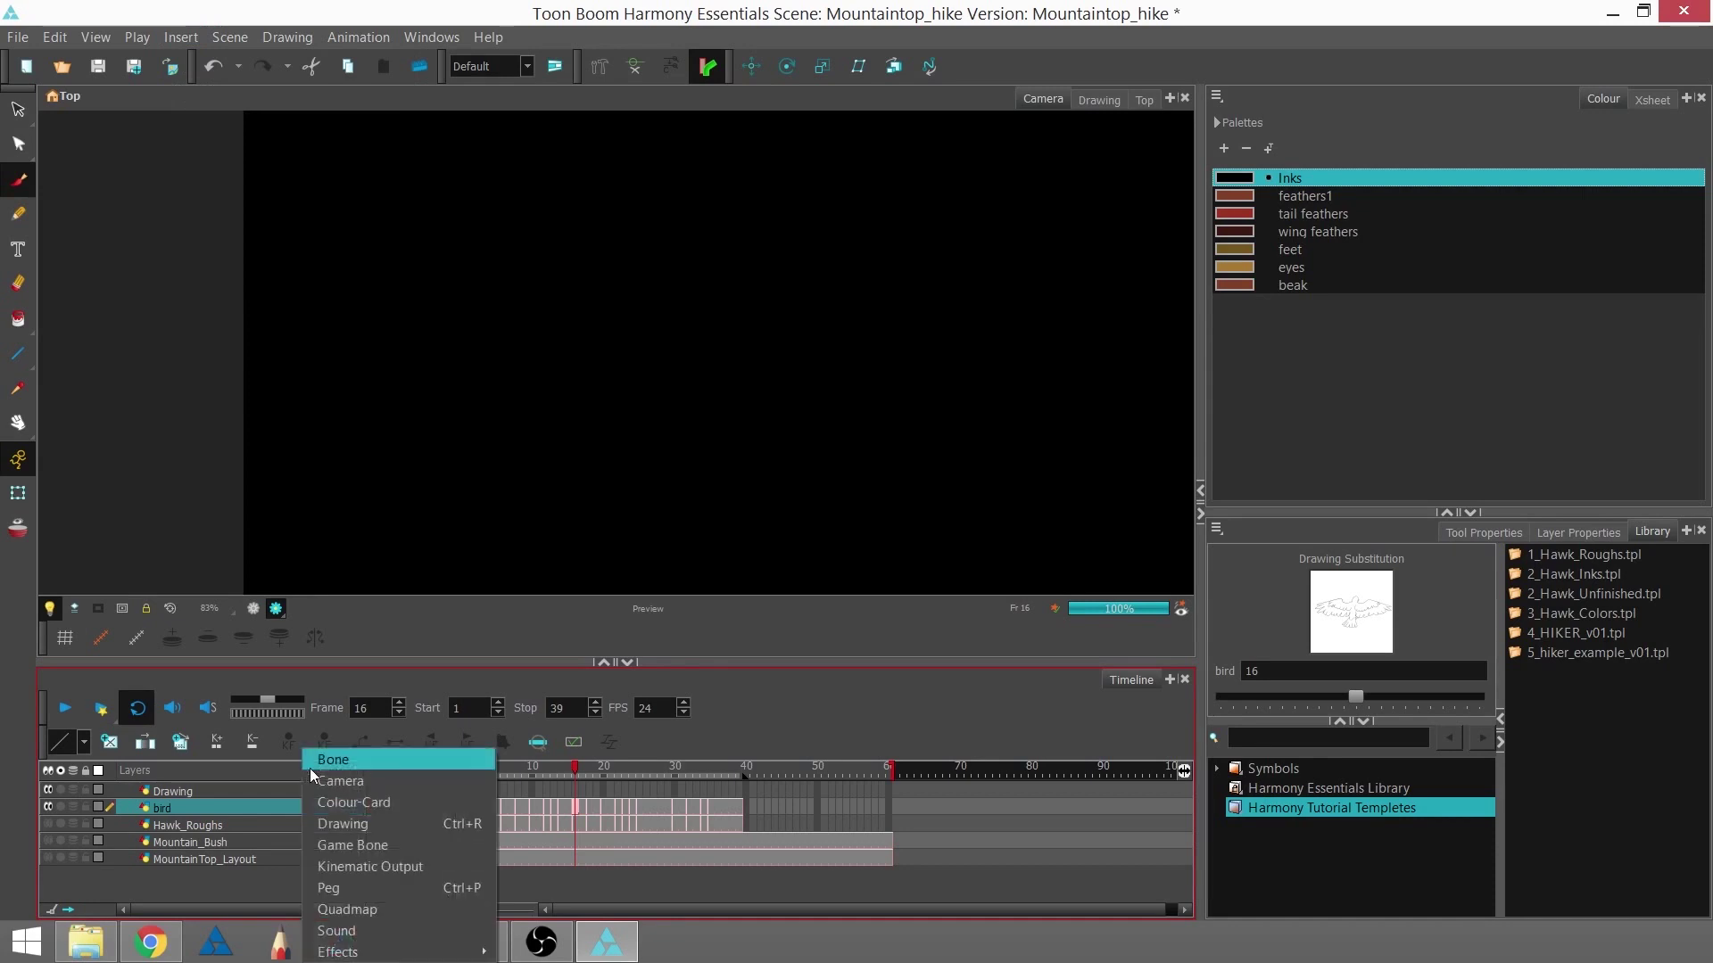
left_click(458, 805)
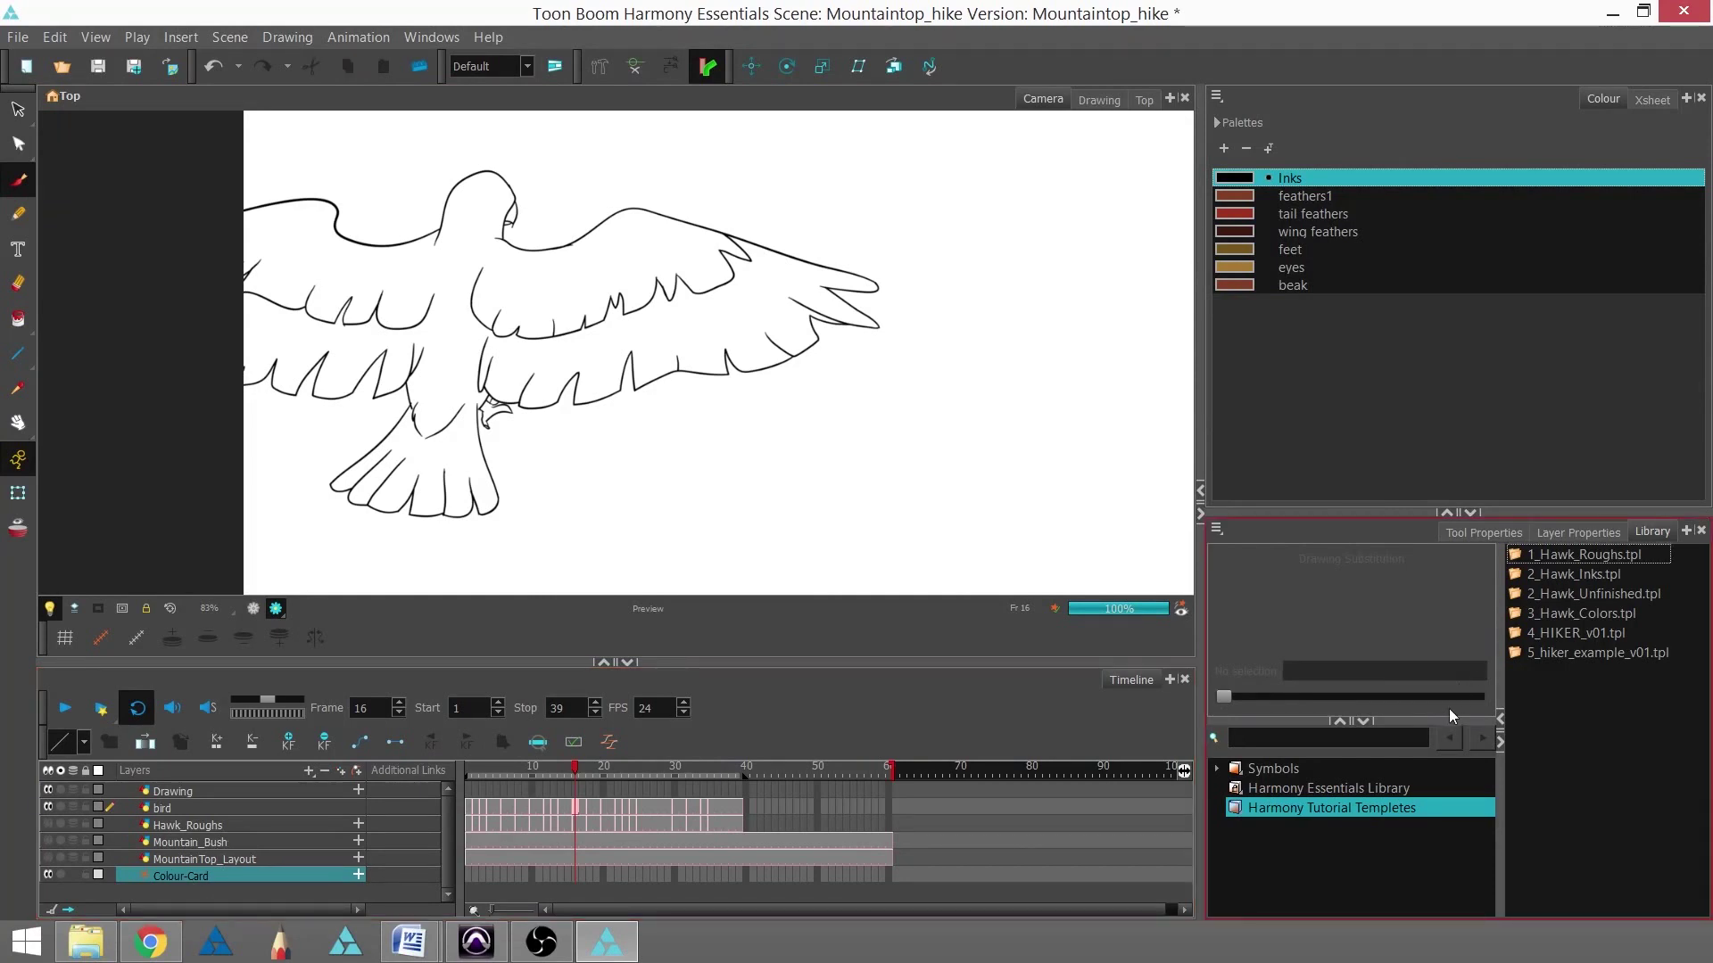
left_click(1581, 533)
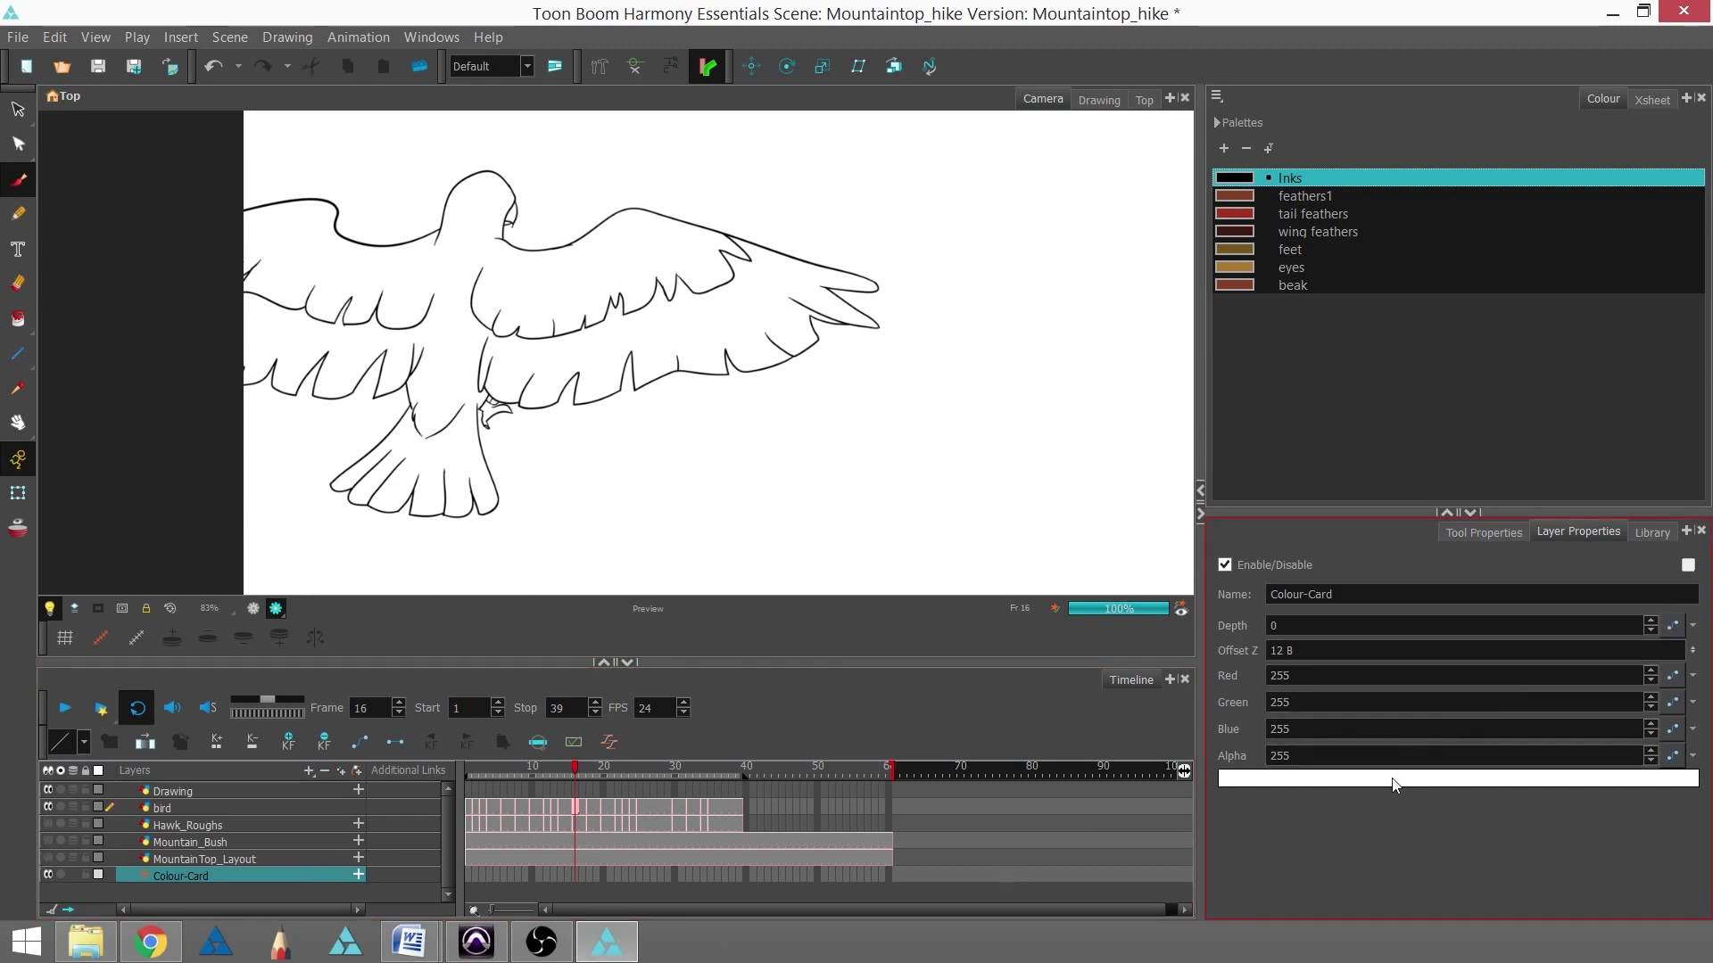
Pick light blue (RGB 139, 188, 233) as the Colour-Card colour in the Colour Picker
left_click(1504, 784)
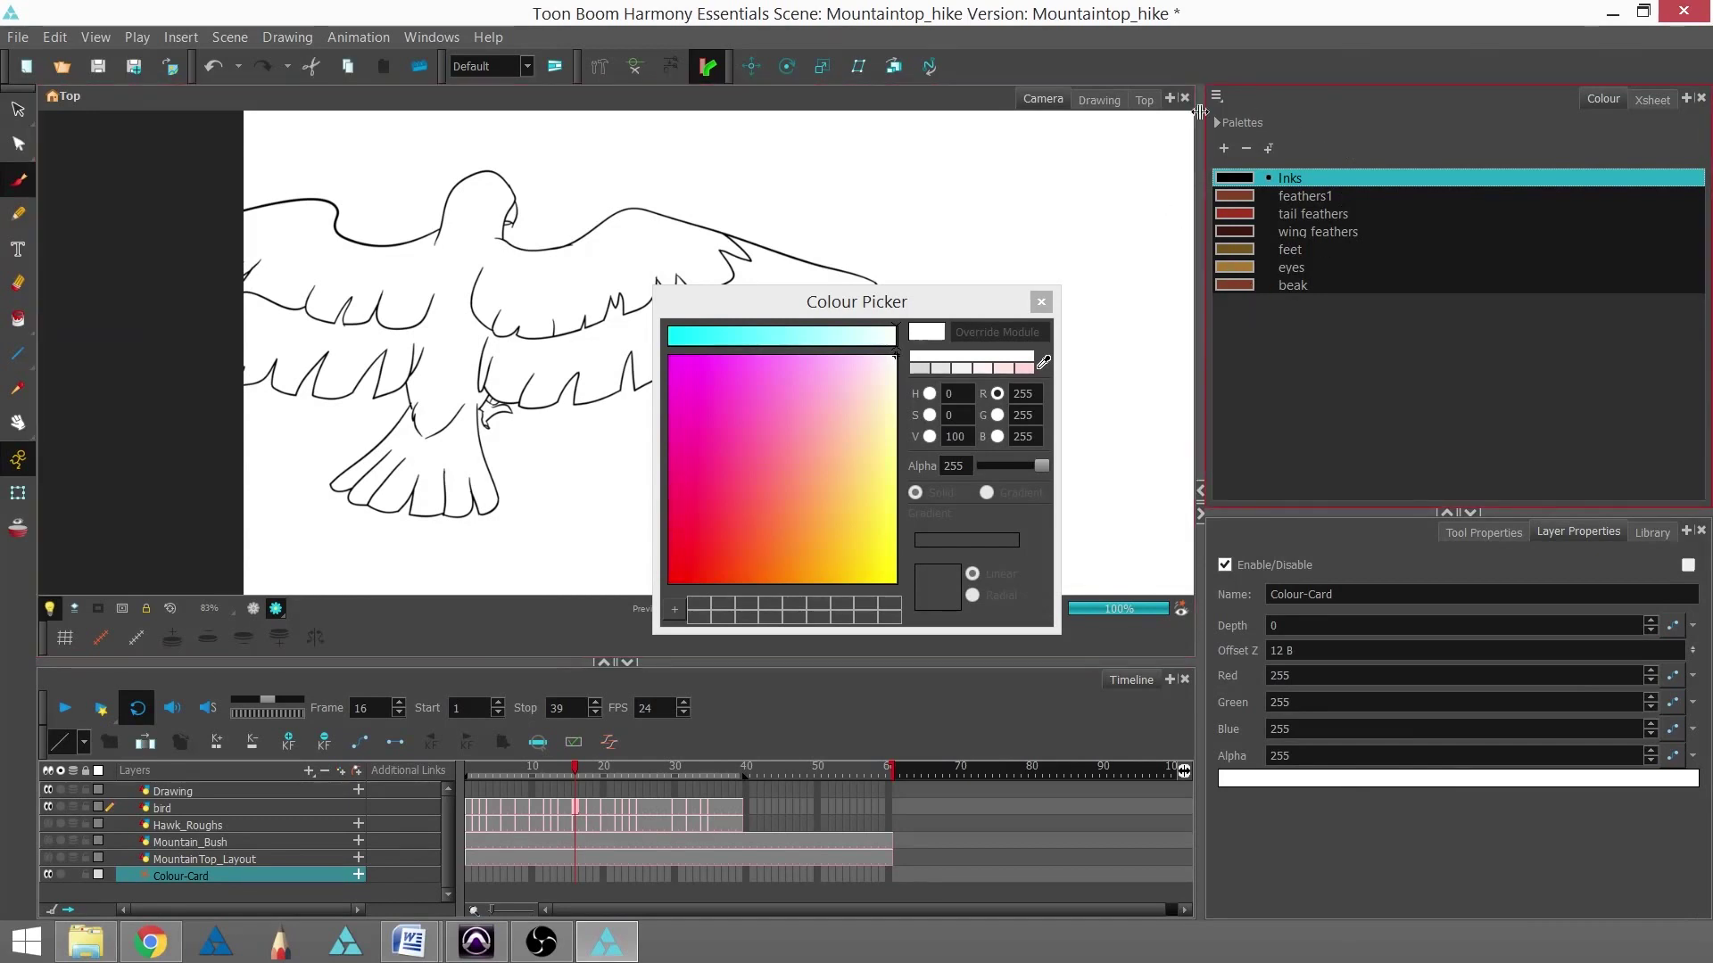
left_click(792, 337)
left_click(830, 388)
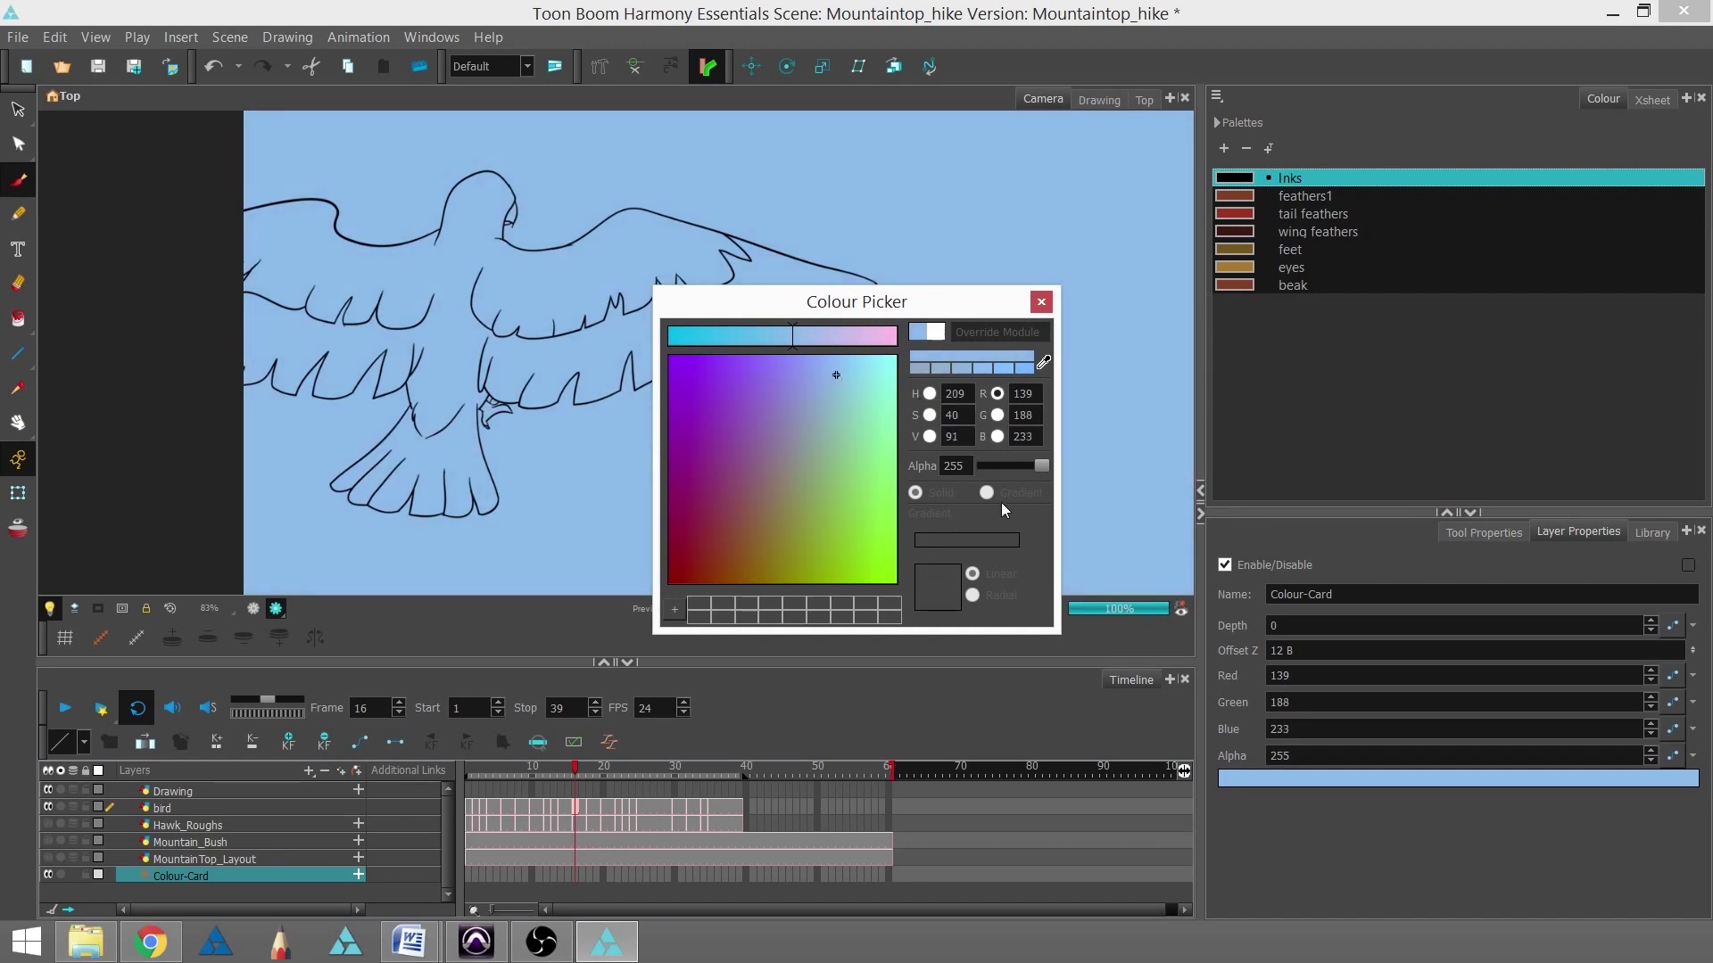
mouse_move(1042, 466)
left_mouse_down()
mouse_move(988, 469)
mouse_move(1057, 468)
left_mouse_up()
left_click(1042, 303)
left_click(1353, 771)
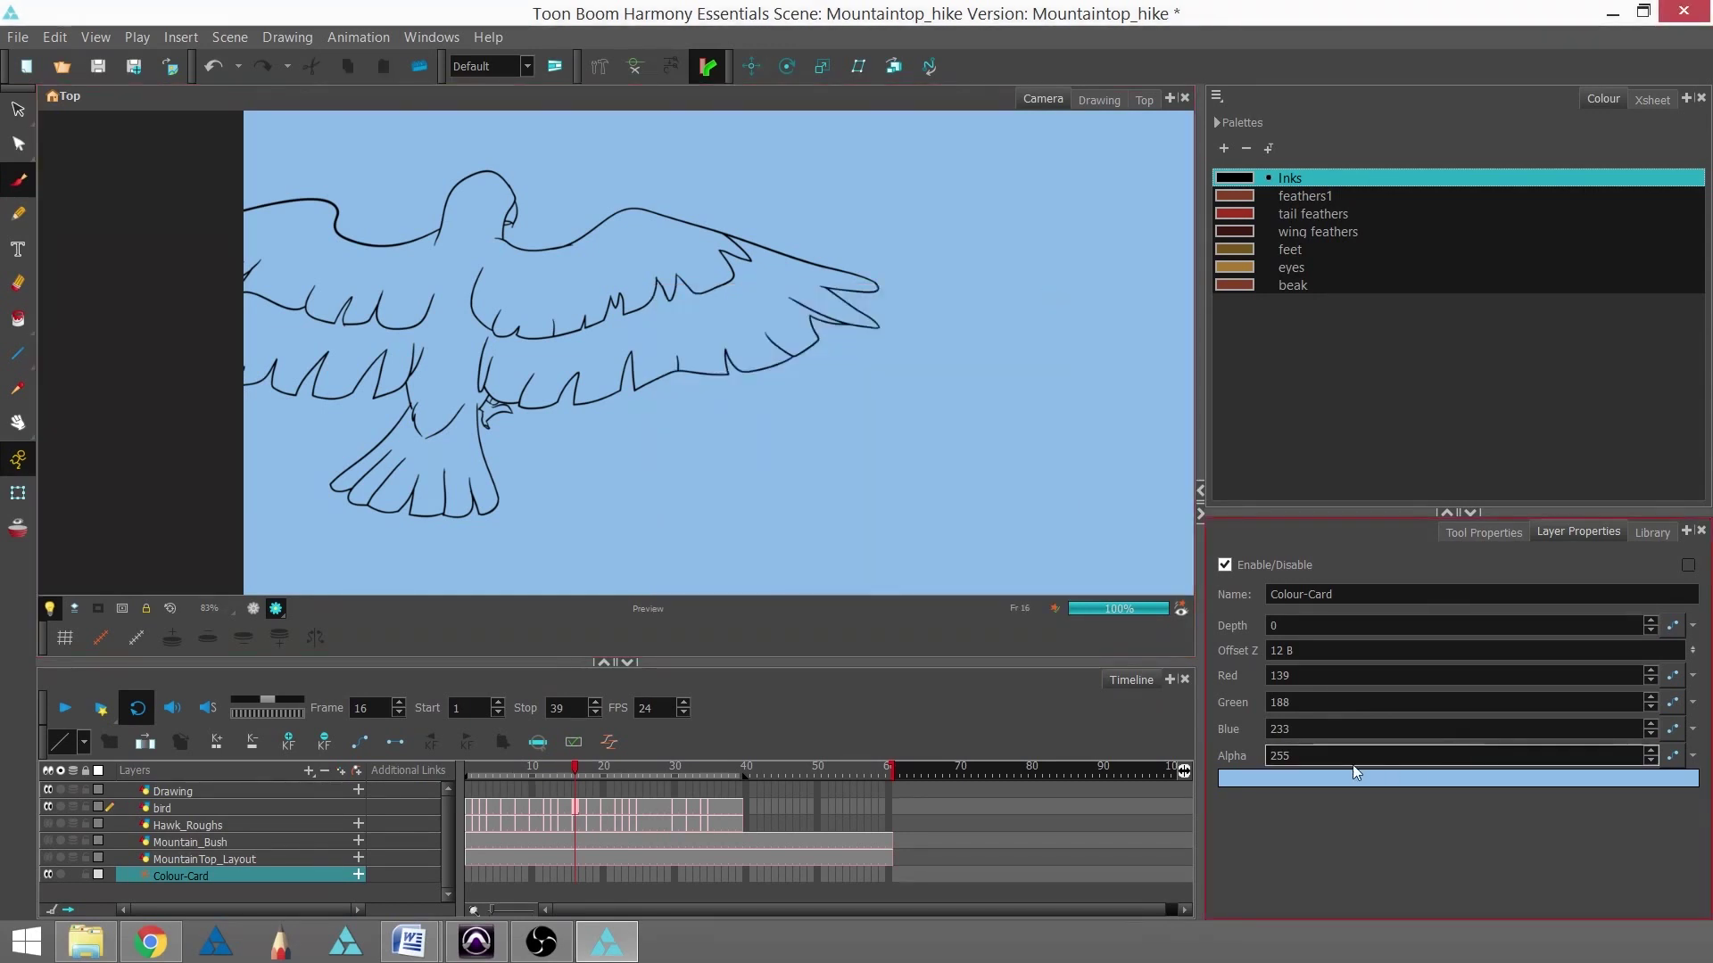
Turn off the render preview and select the bird layer, then the Colour-Card layer
left_click(1324, 676)
left_click(253, 610)
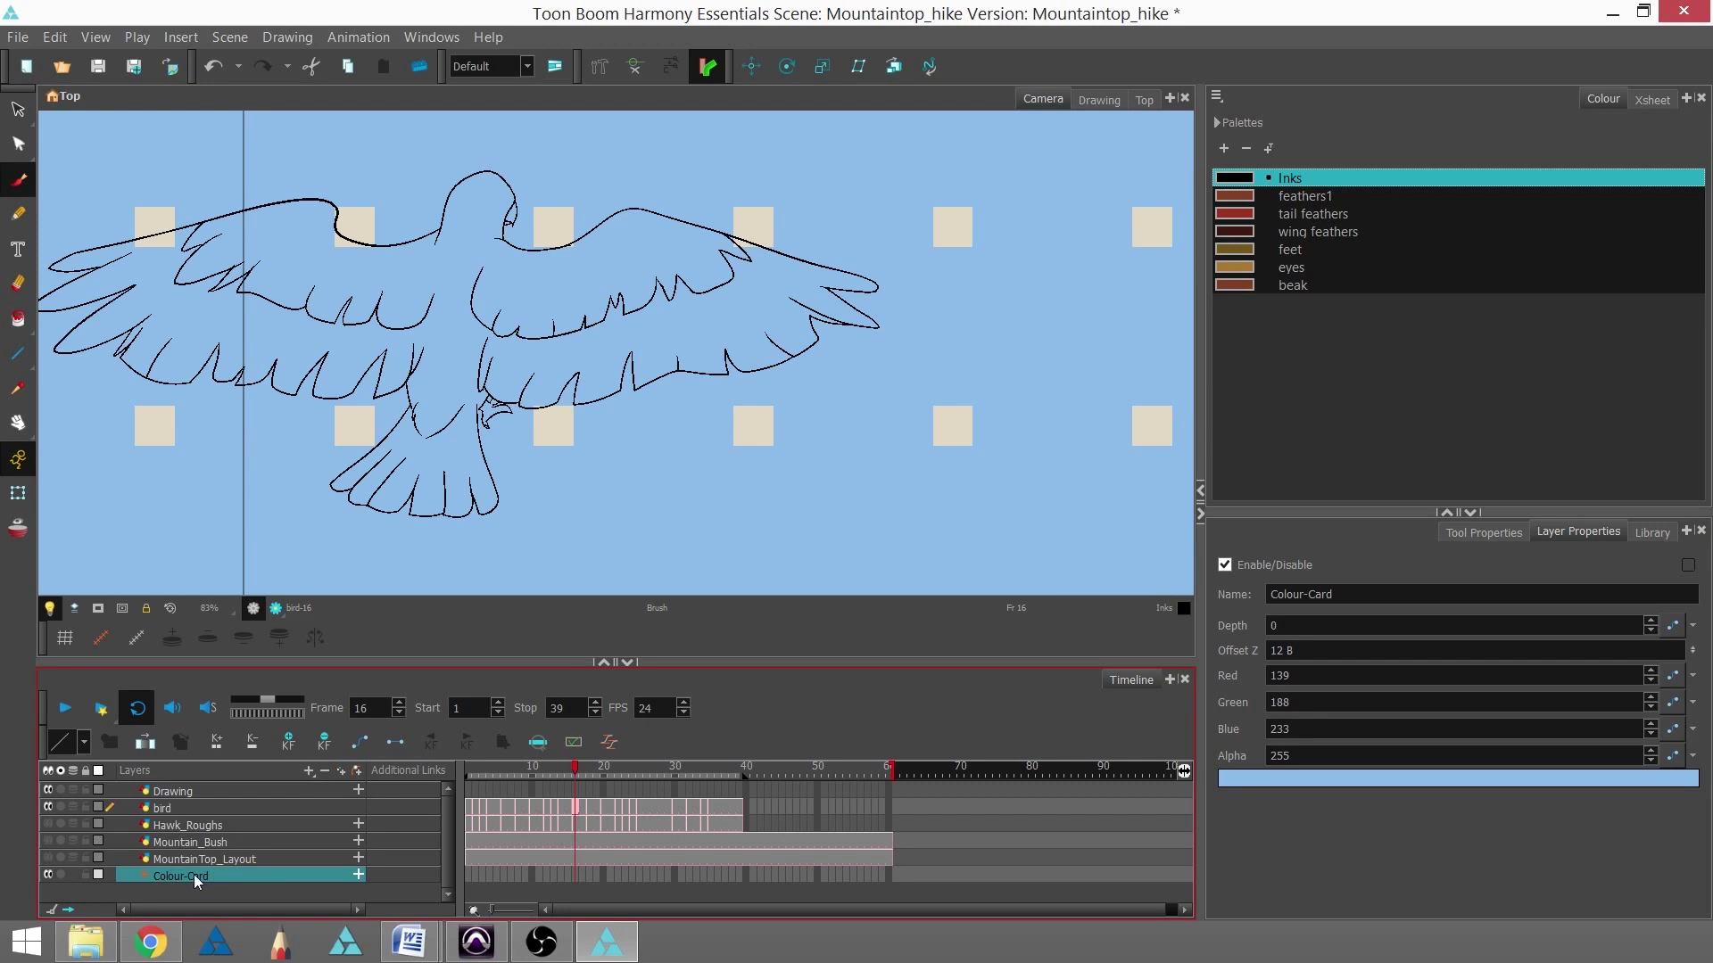
left_click(238, 805)
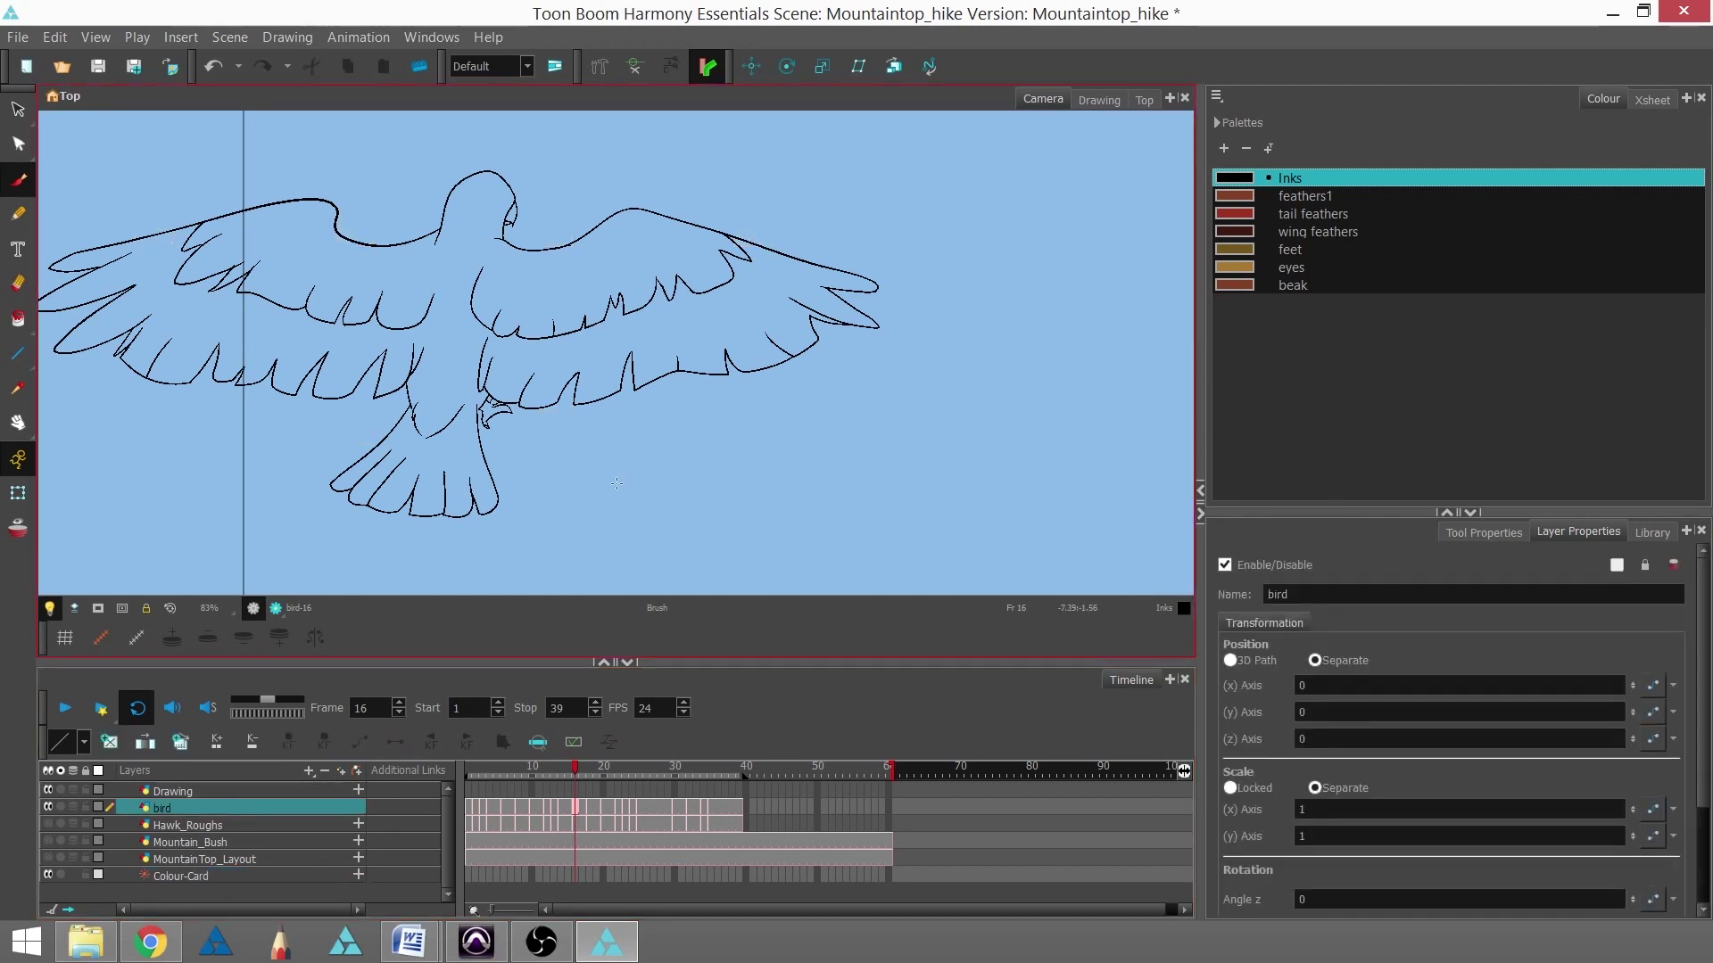
left_click(227, 877)
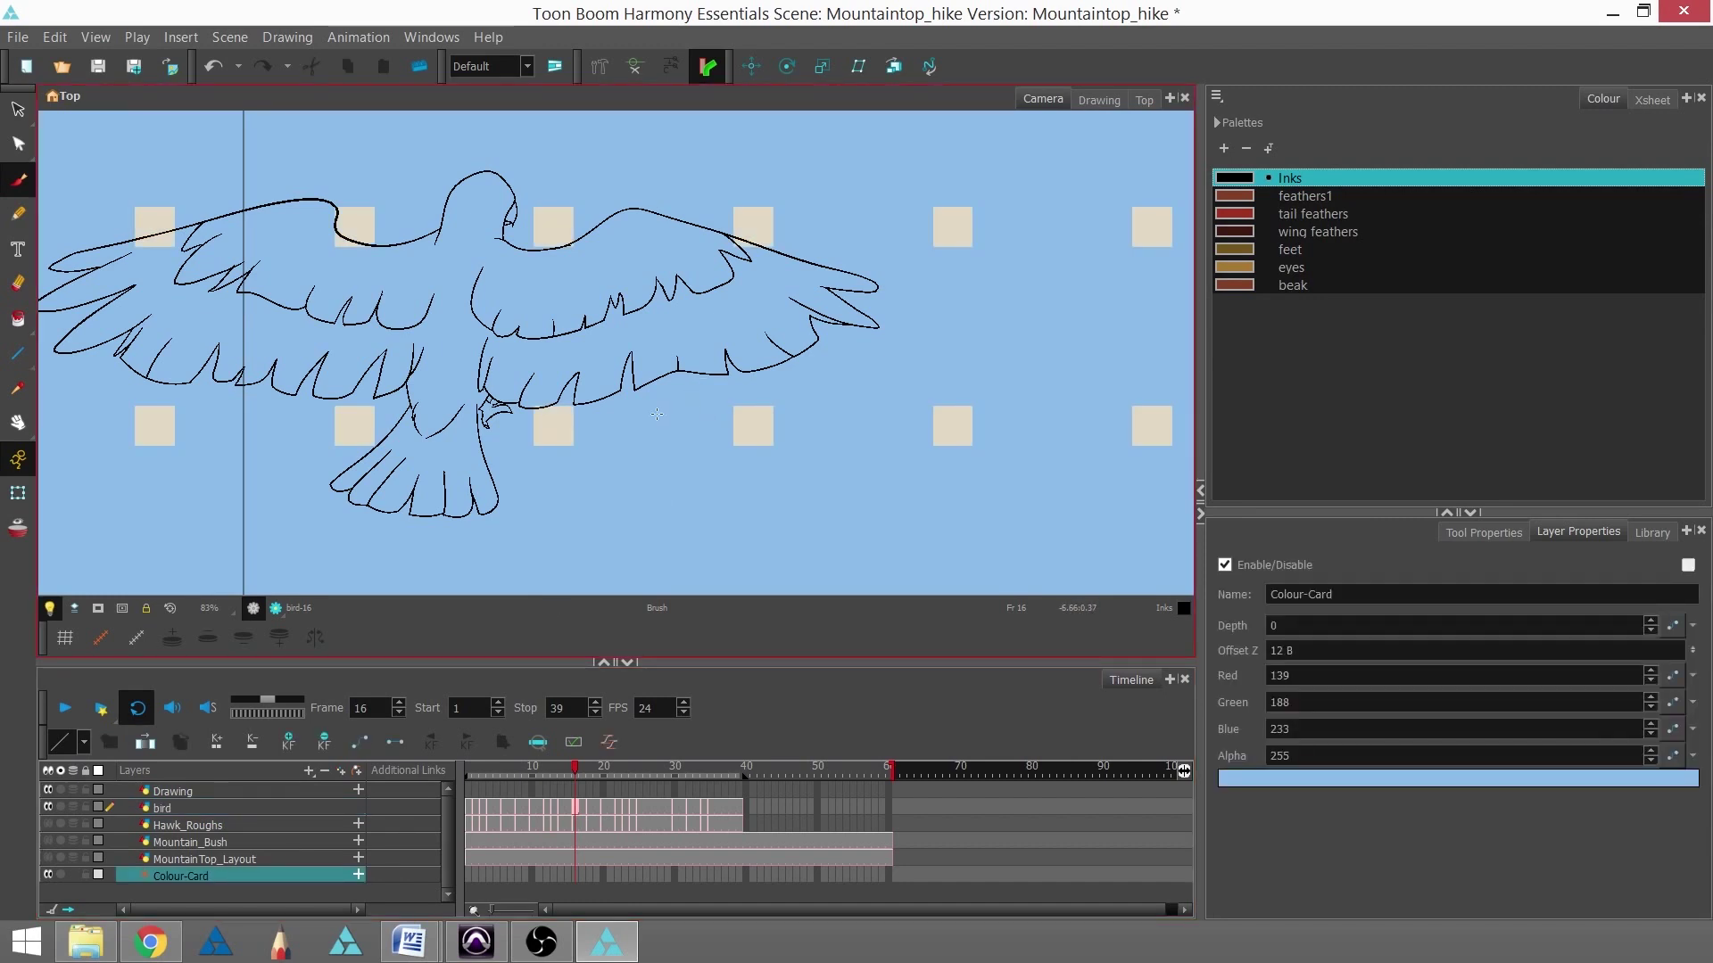
scroll(656, 414, "down", 10)
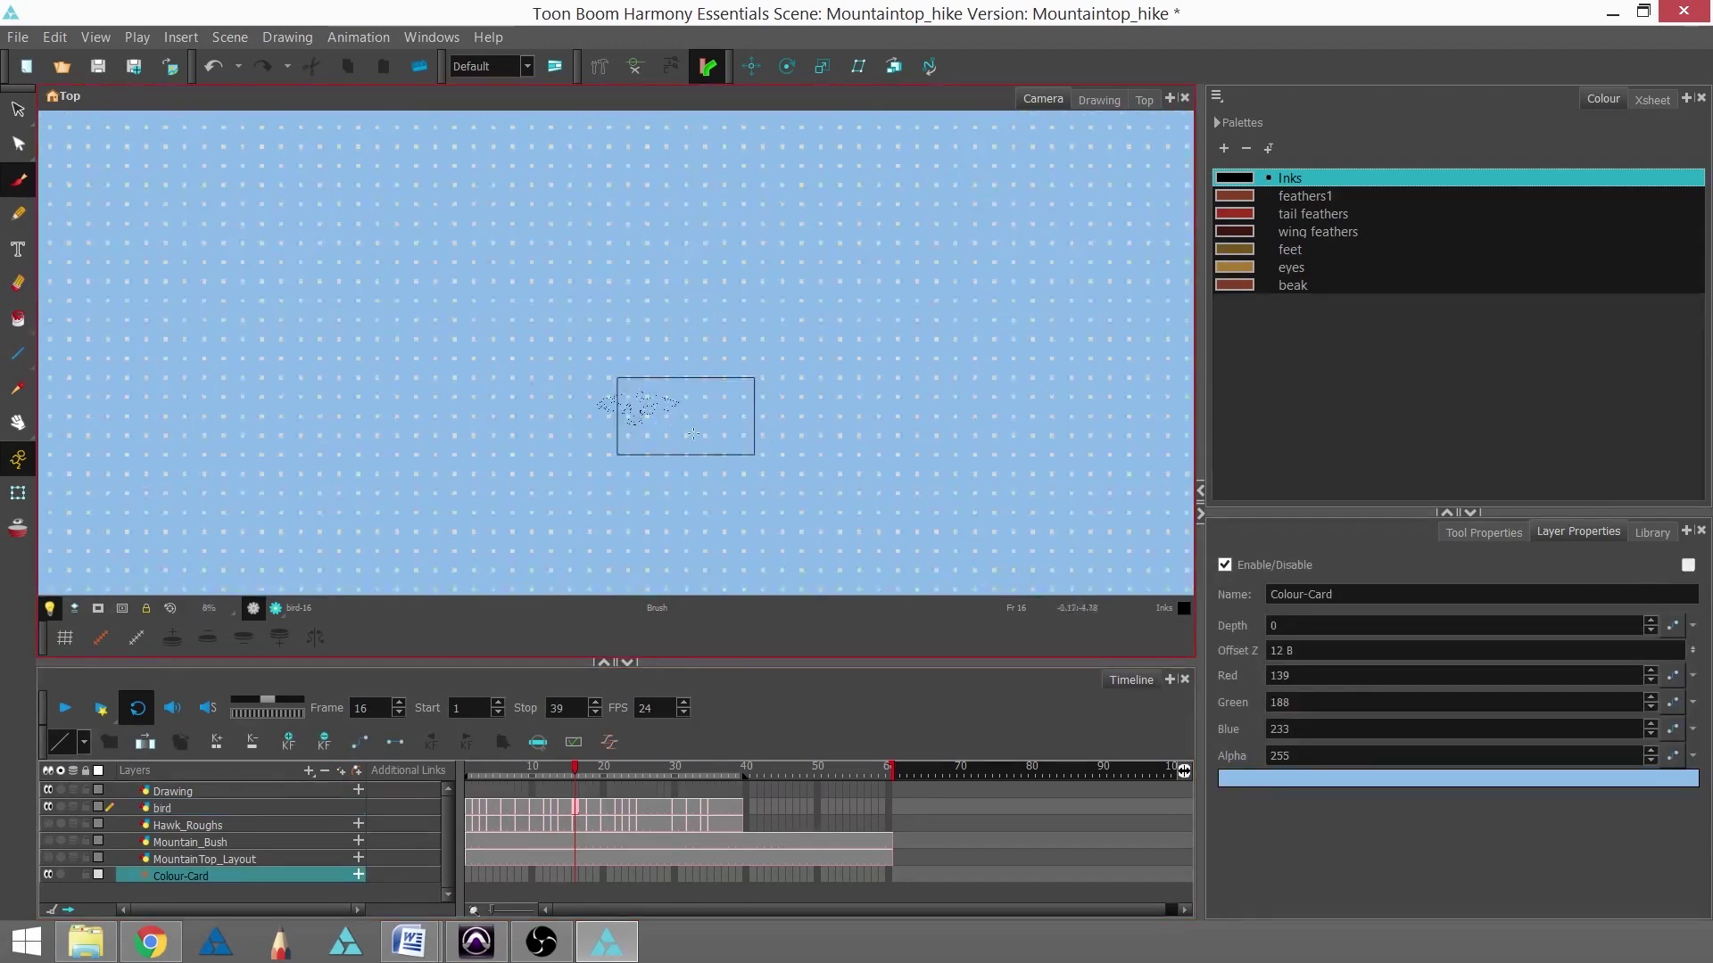
Zoom out to confirm the blue card covers the stage, then zoom back in on the bird's camera frame
scroll(693, 433, "down", 2)
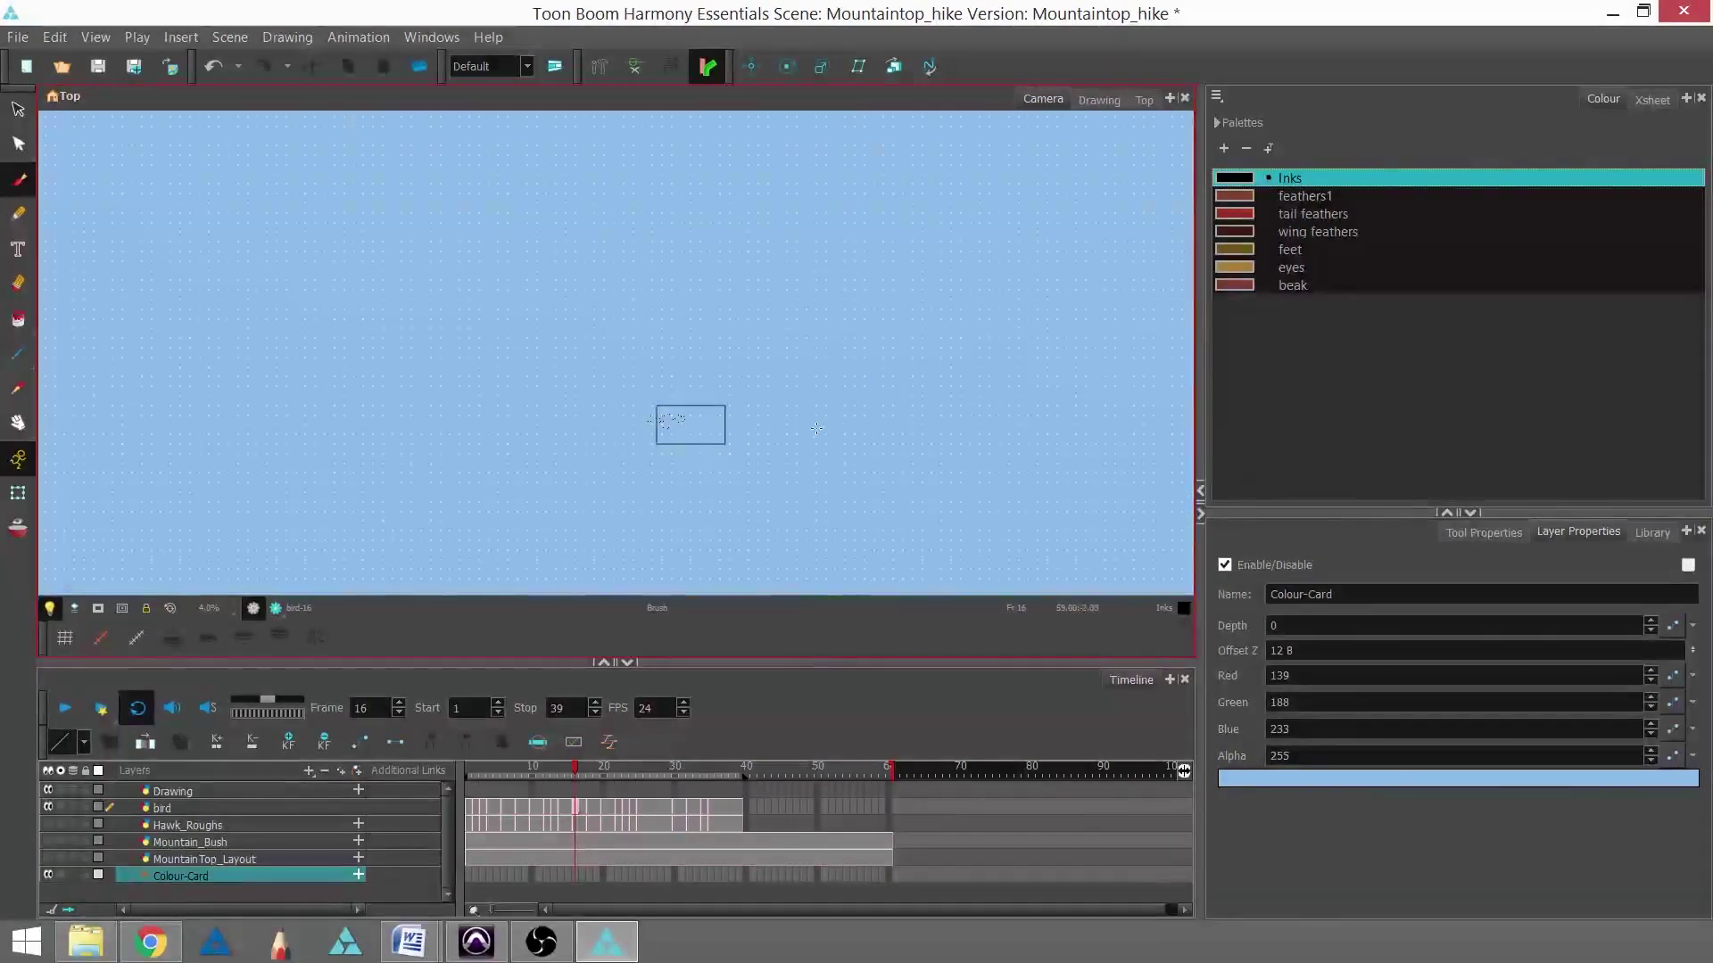
key("space")
left_click_drag(816, 428, 788, 385)
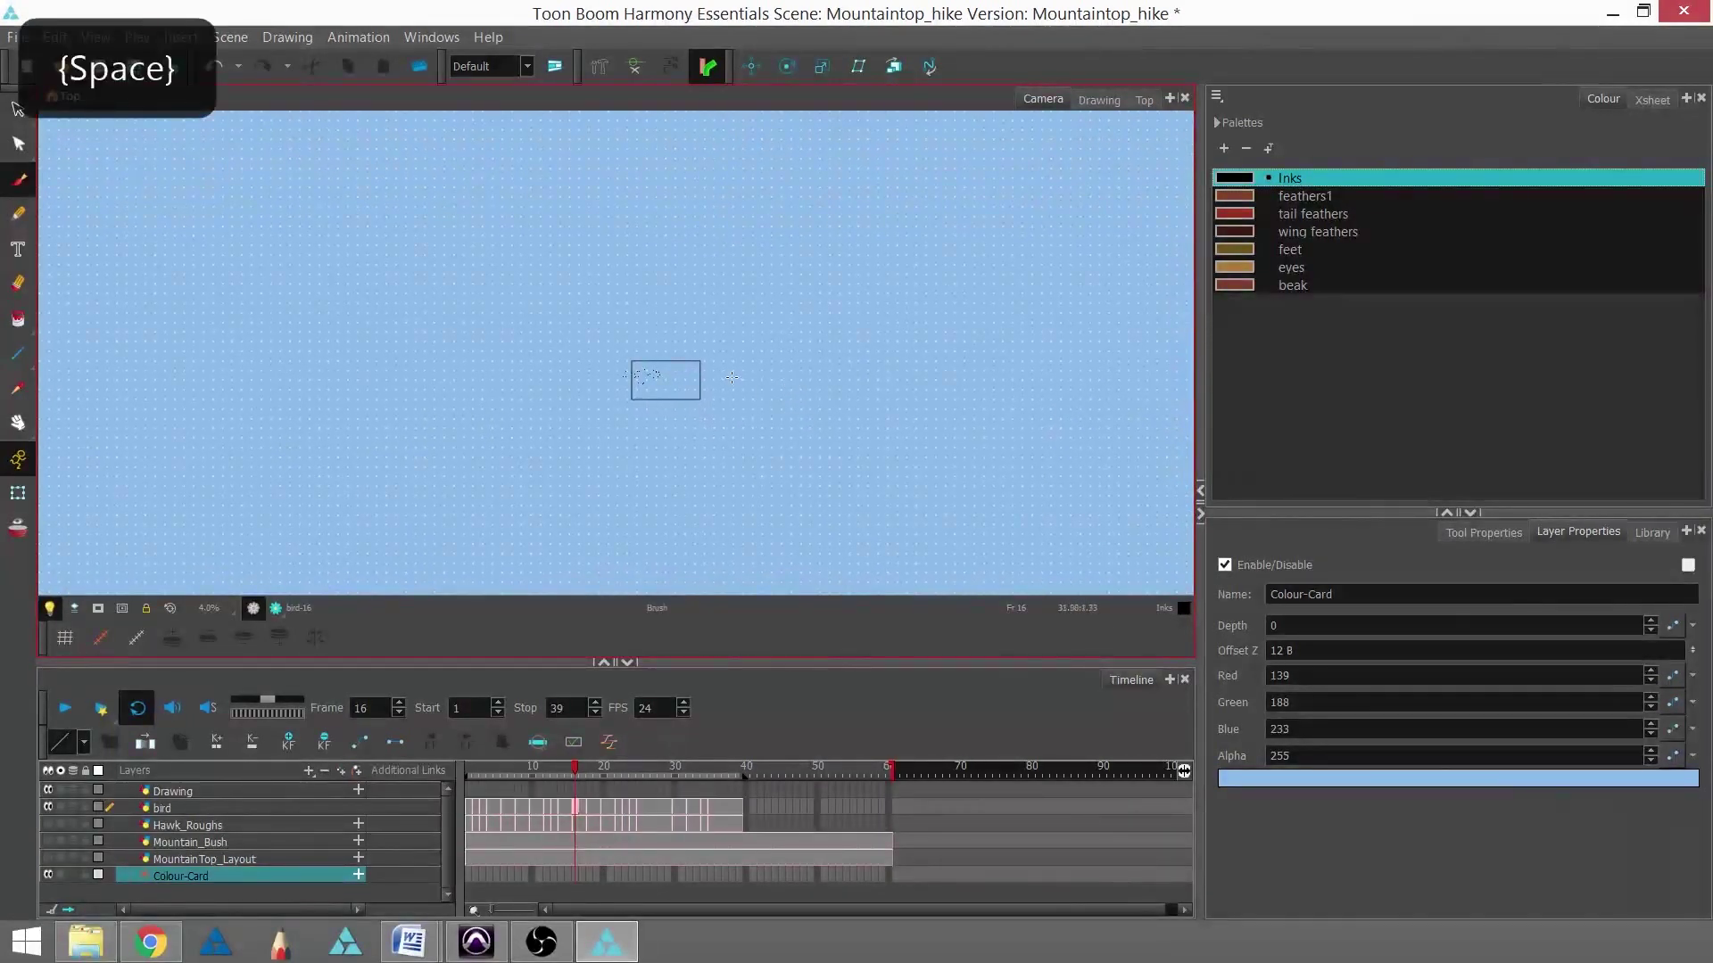
scroll(731, 377, "down", 4)
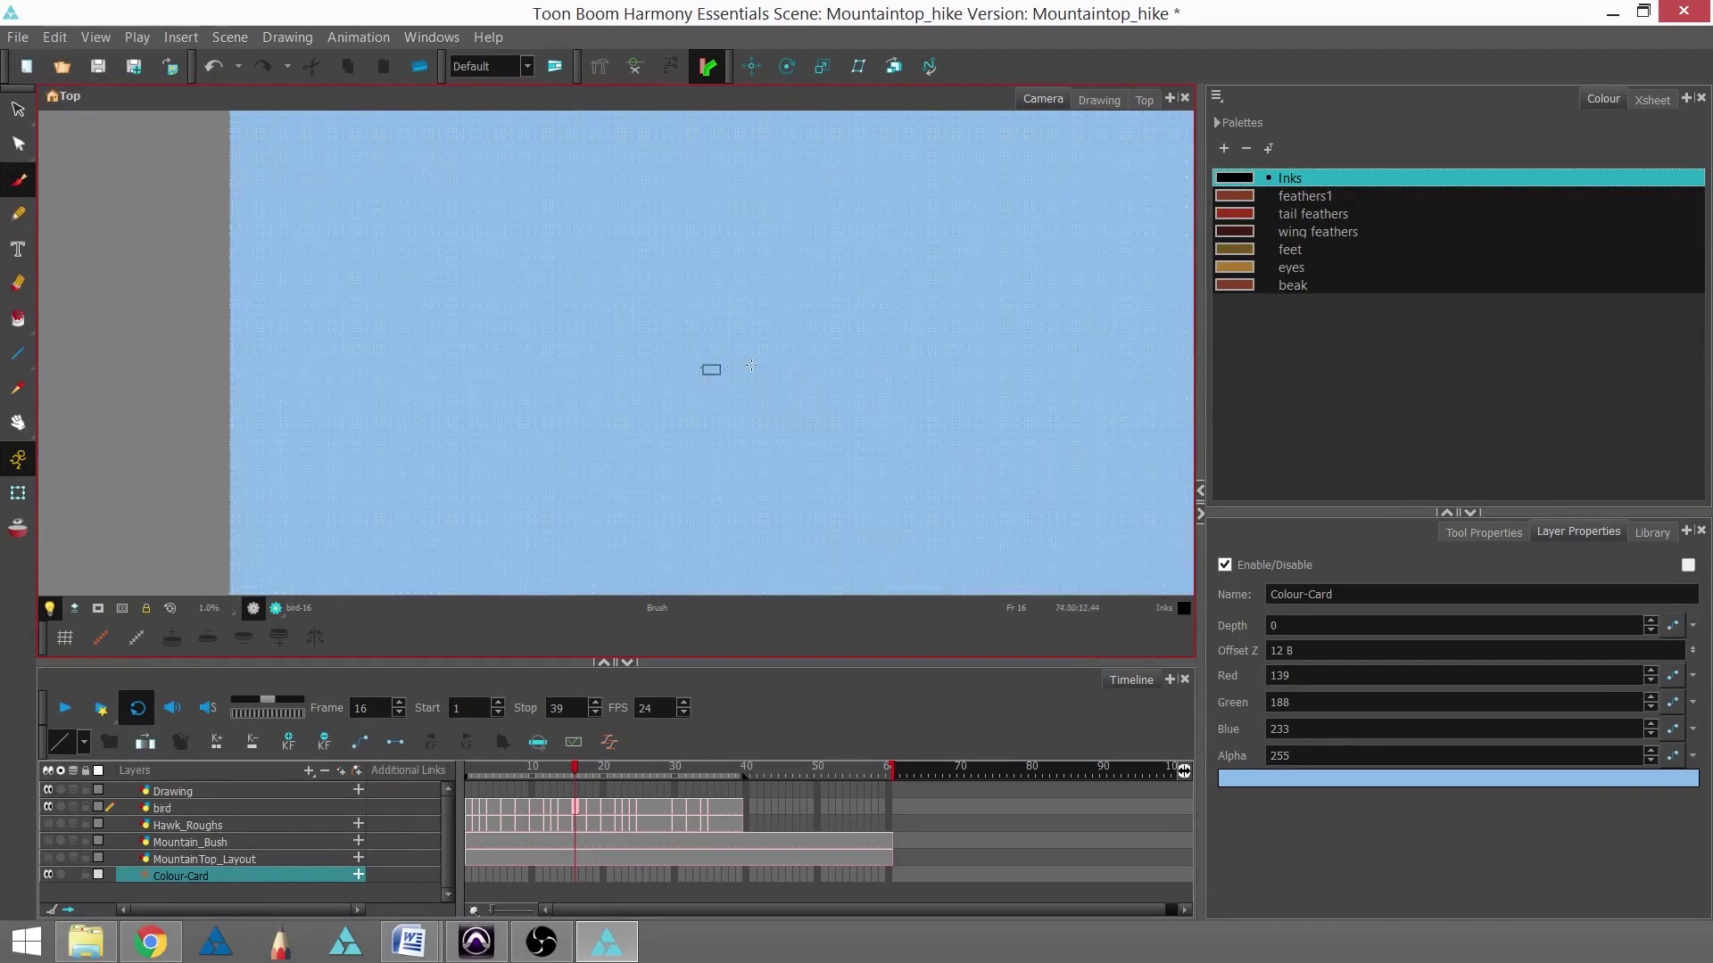
key("space")
left_click_drag(792, 367, 756, 410)
scroll(704, 408, "up", 4)
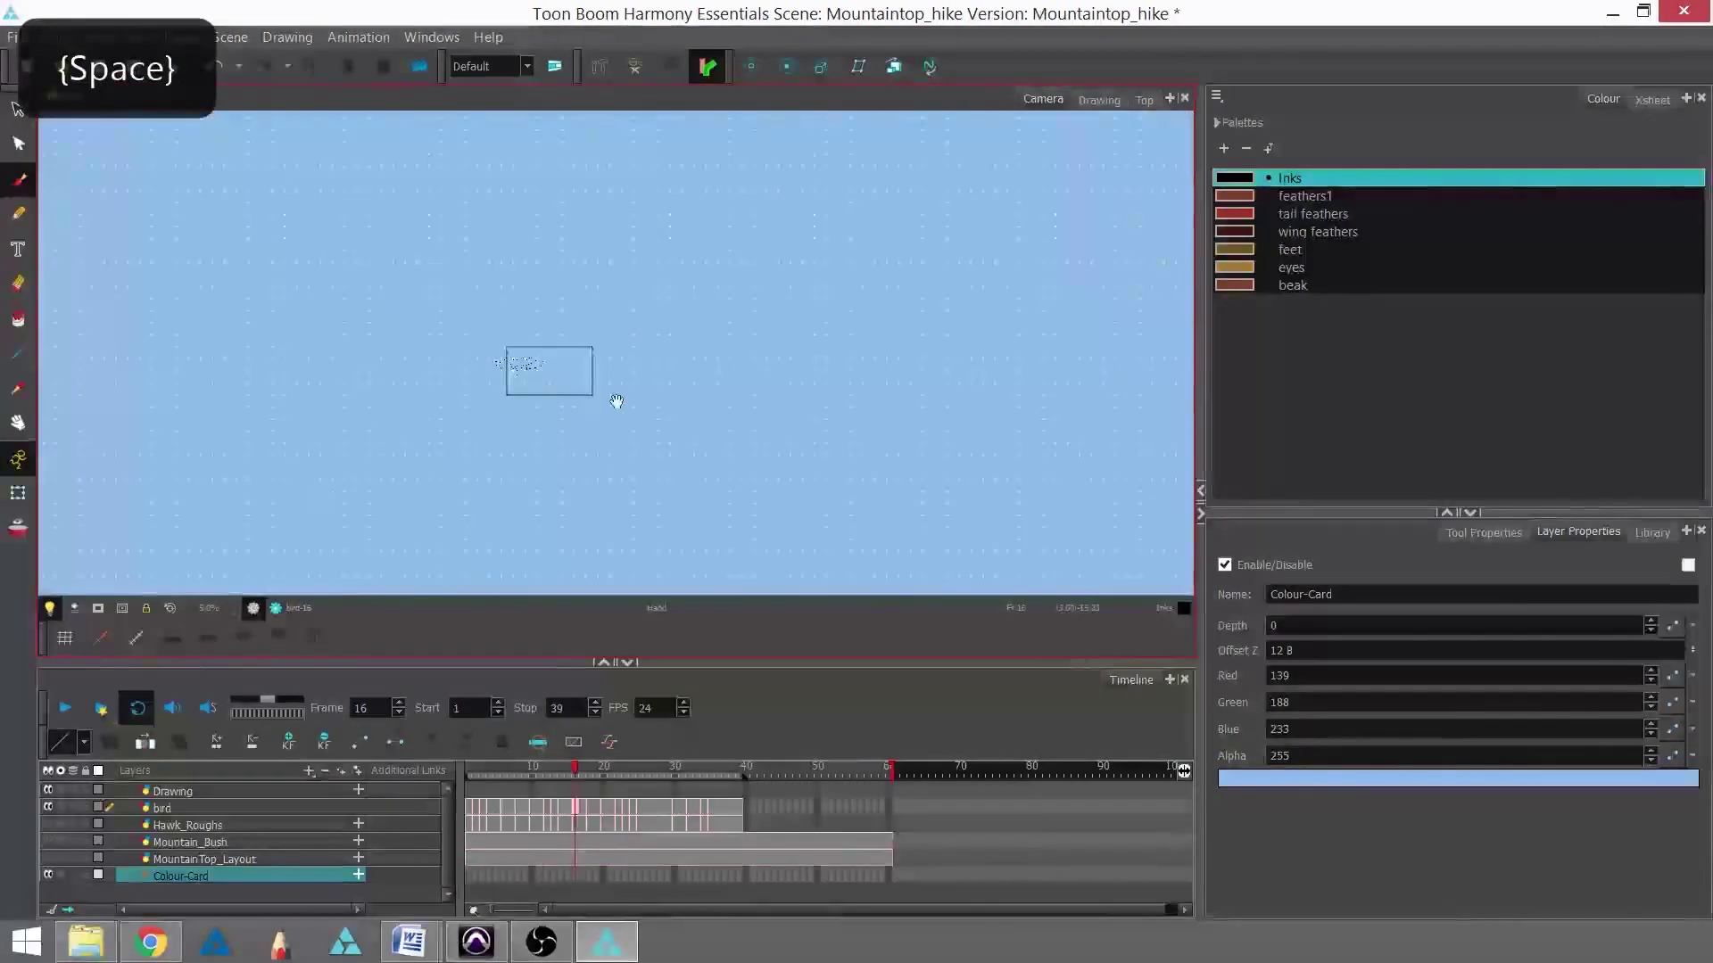
mouse_move(617, 402)
left_mouse_down()
mouse_move(708, 410)
mouse_move(676, 443)
left_mouse_up()
scroll(708, 411, "up", 5)
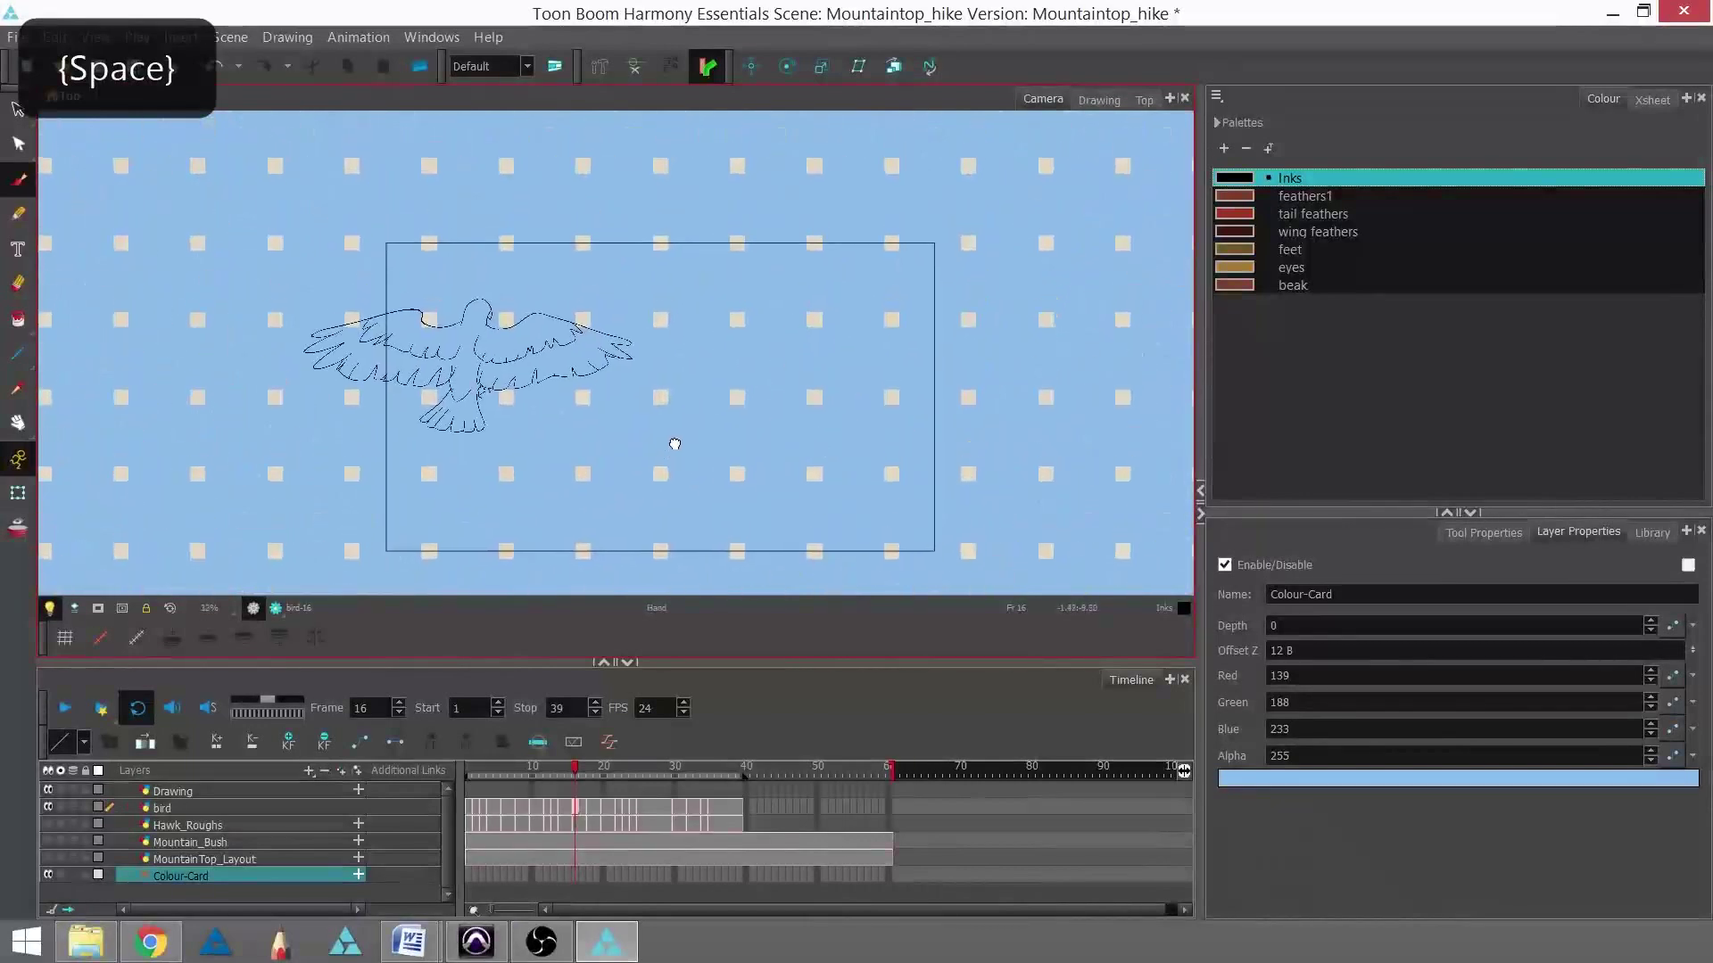
scroll(675, 444, "up", 1)
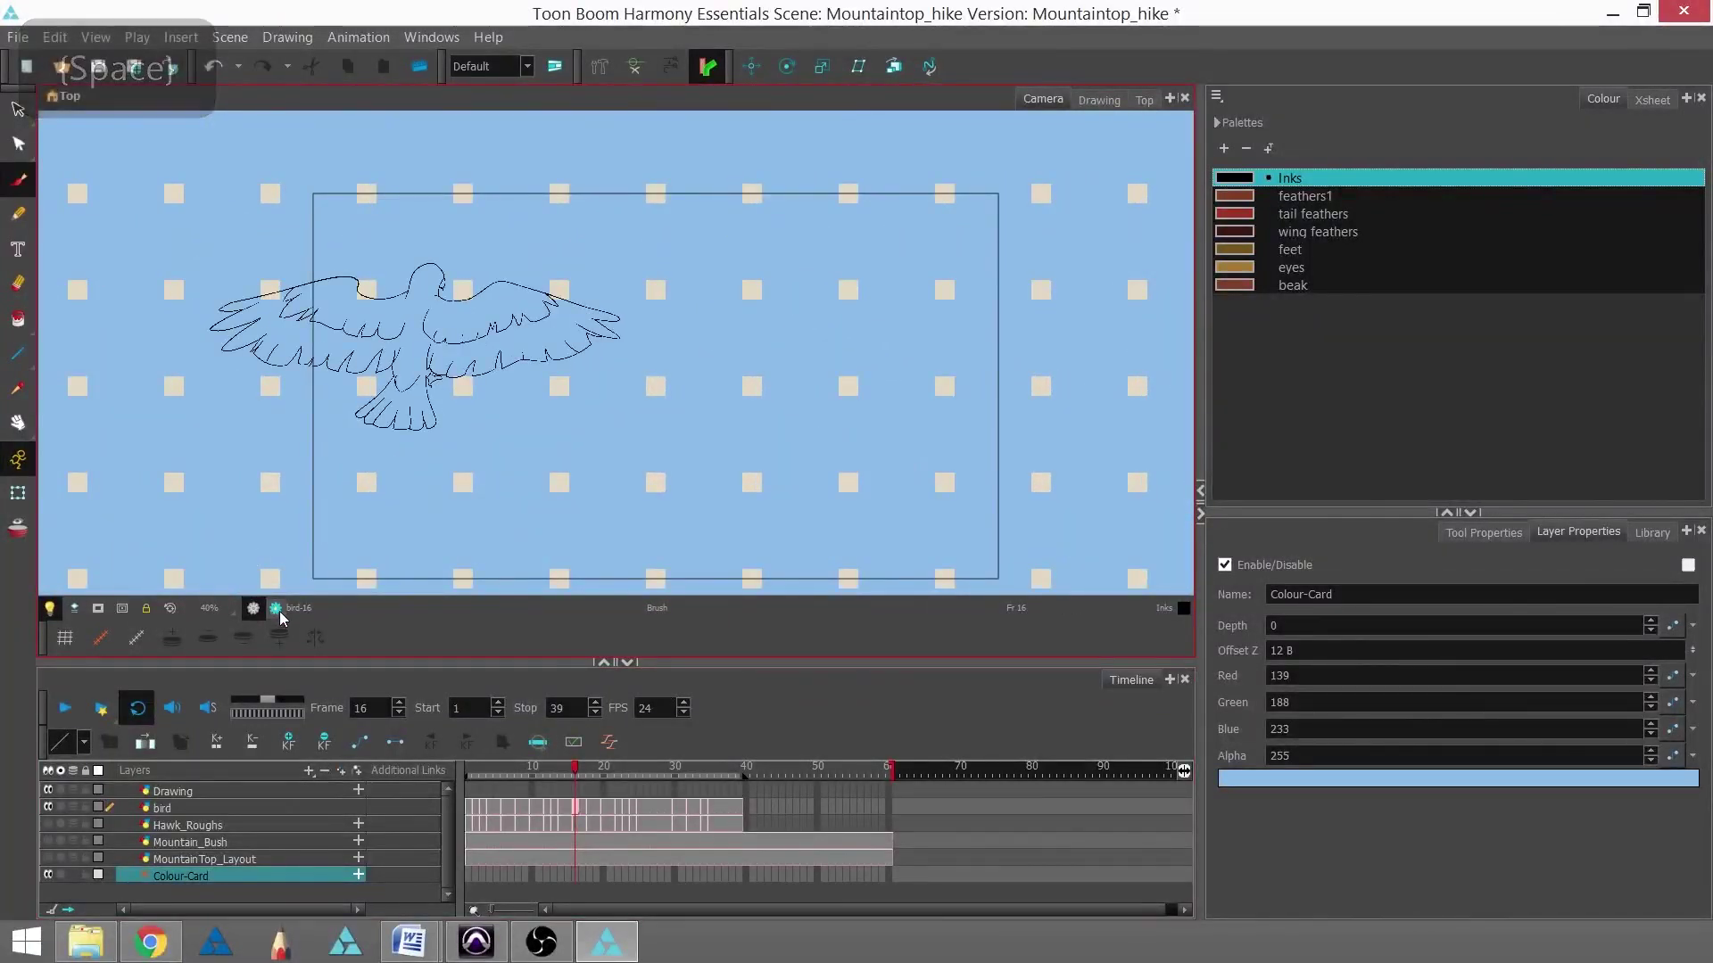
Preview frames 13, 6 and 31 rendered, then turn render preview off and play the animation
left_click(276, 608)
mouse_move(527, 768)
left_mouse_down()
mouse_move(553, 773)
mouse_move(467, 773)
left_mouse_up()
left_click(505, 773)
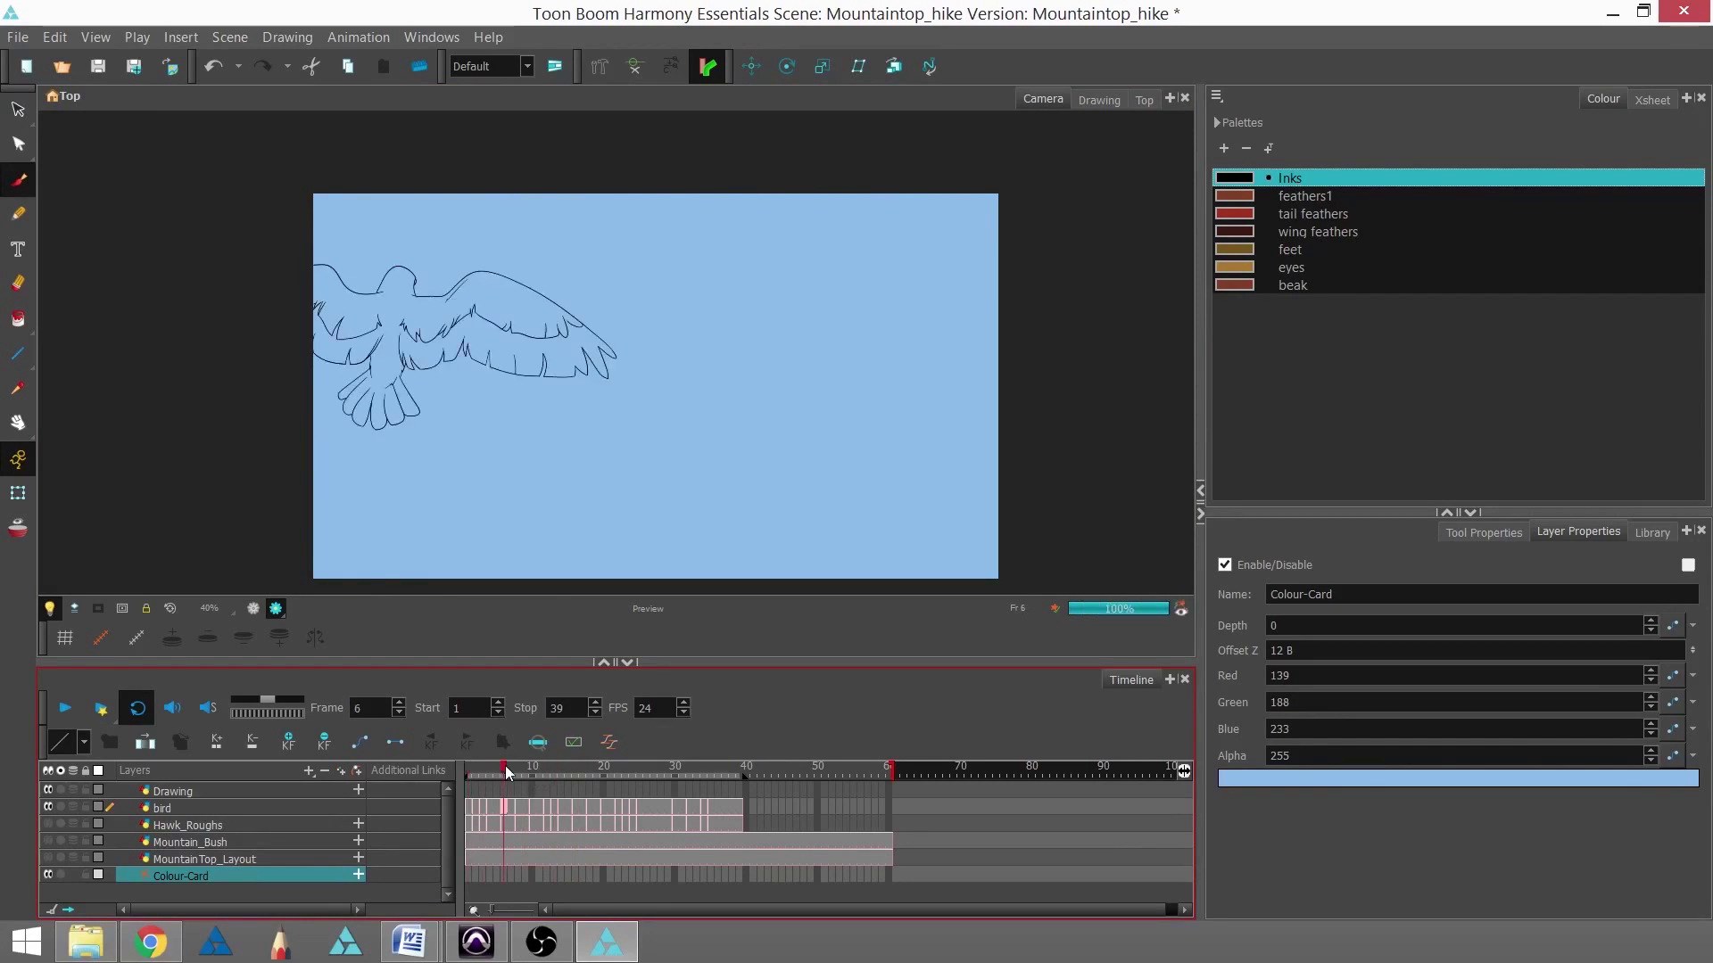
left_click_drag(571, 768, 682, 768)
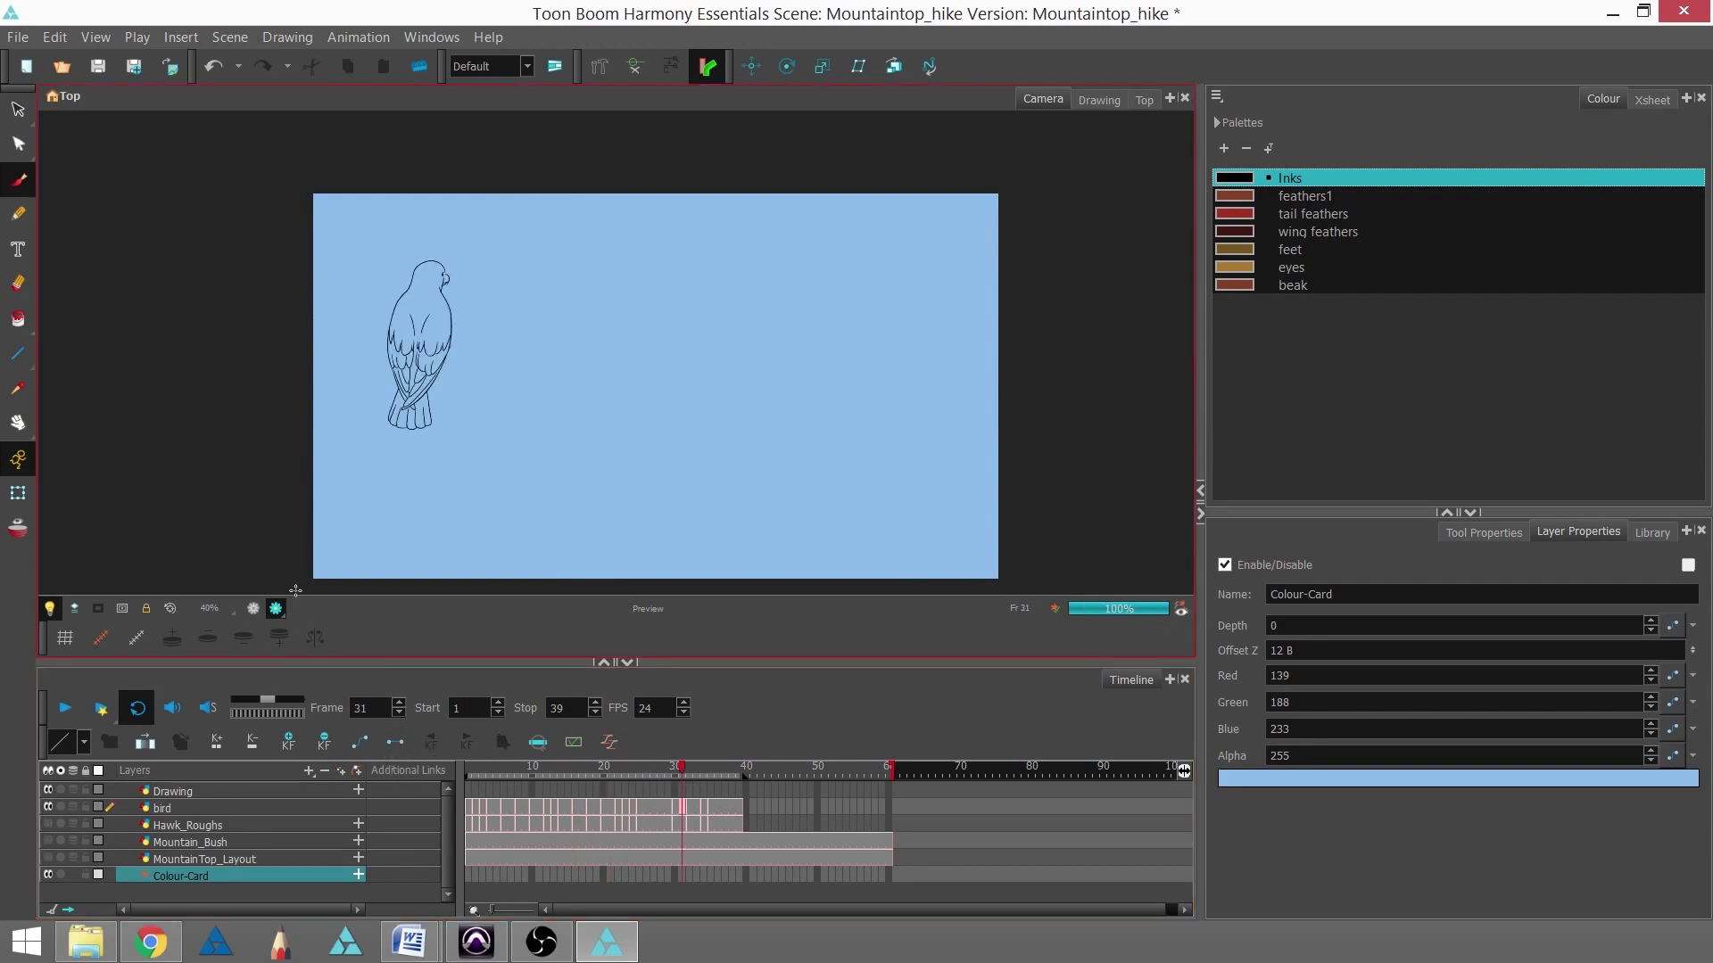
left_click(255, 609)
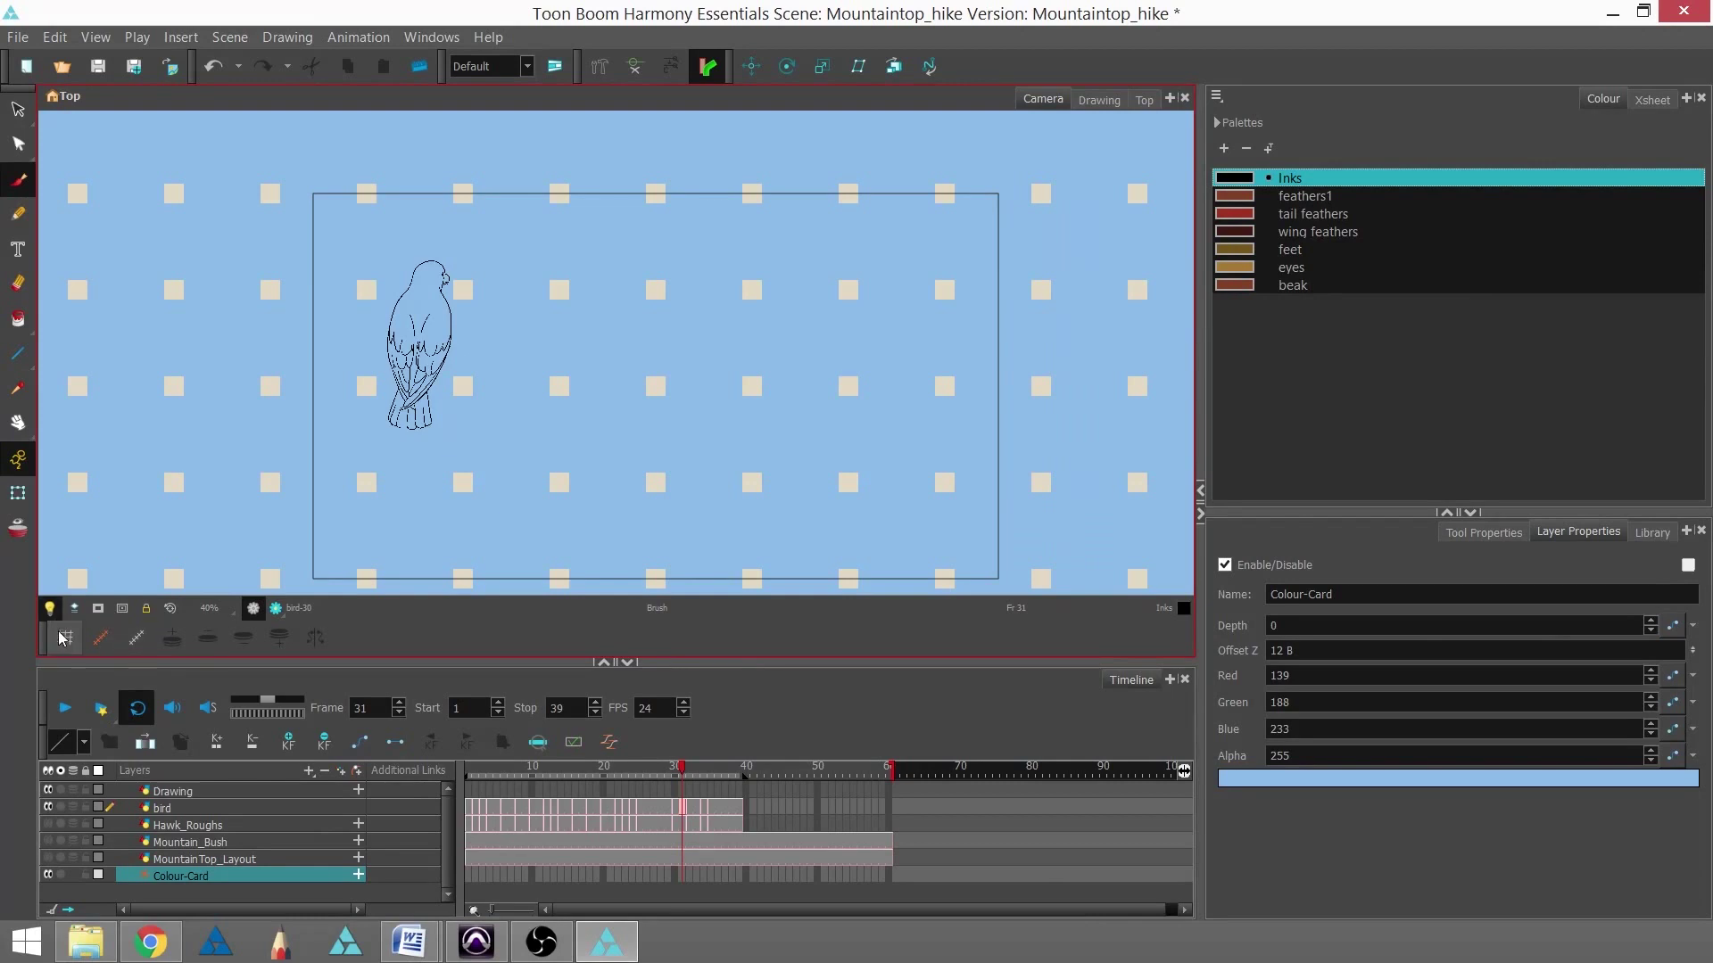
left_click(68, 711)
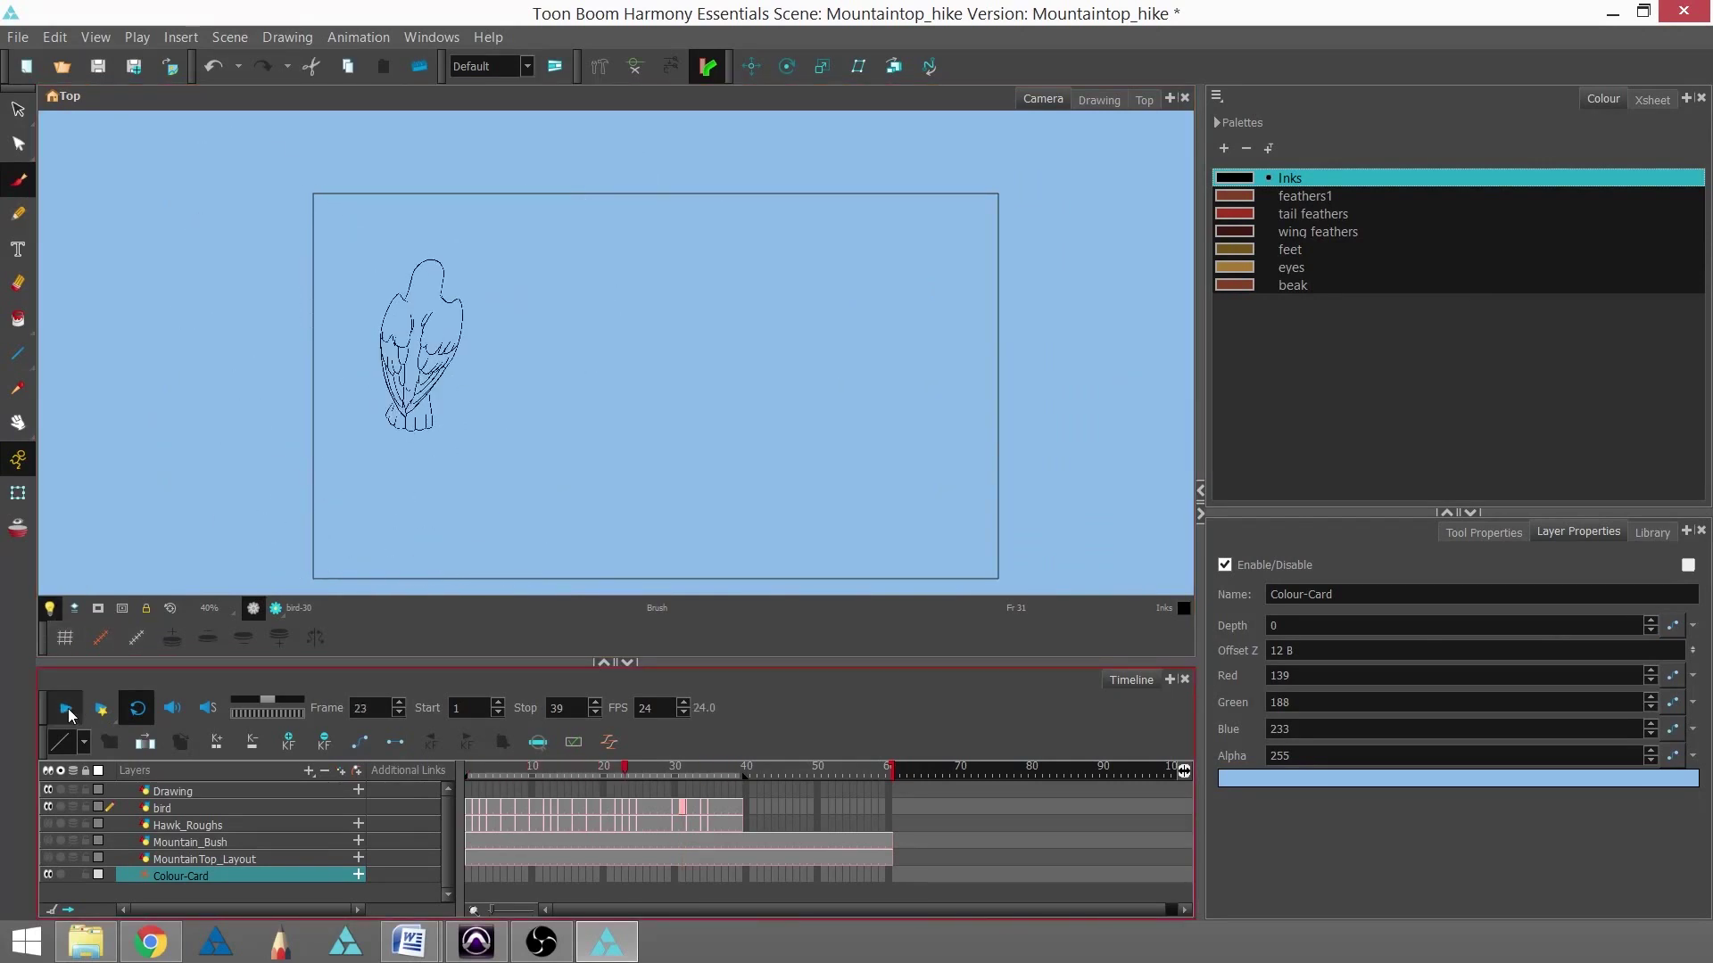